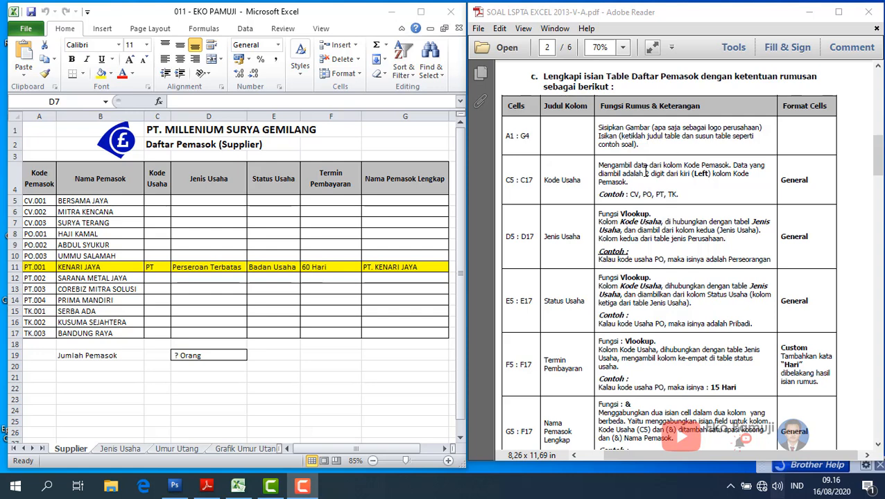
Examine the supplier sheet's header block A1:G4, including its logo and titles, against the assignment's requirements in the PDF.
left_click(171, 220)
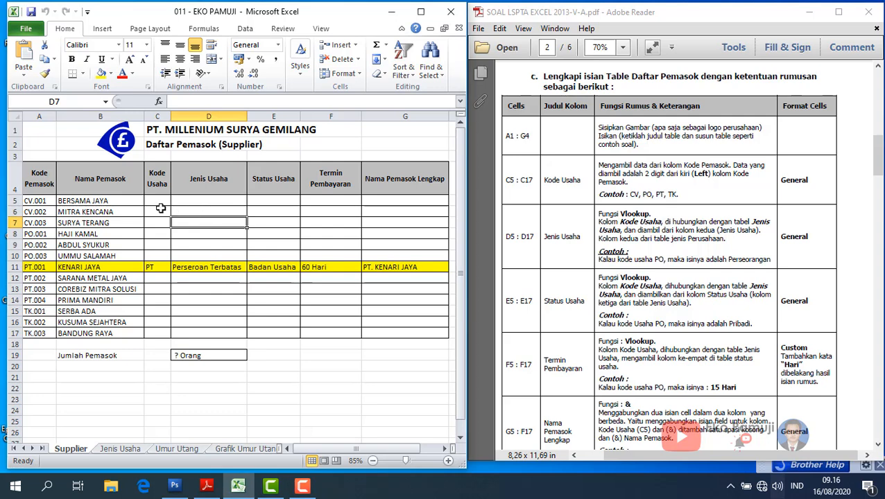
left_click(161, 201)
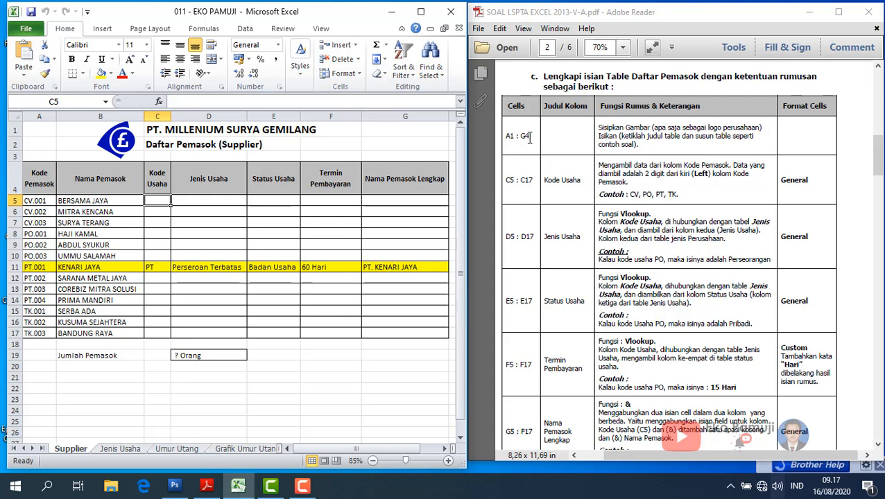
left_click(33, 127)
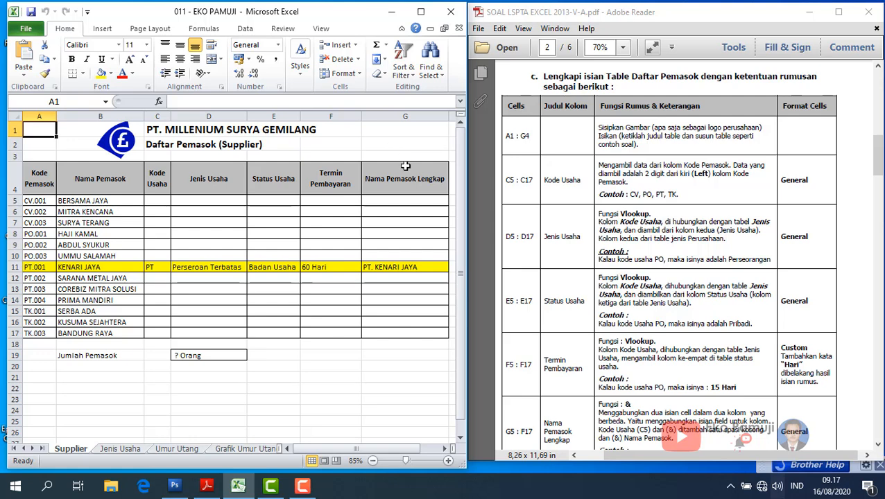
left_click_drag(413, 180, 27, 126)
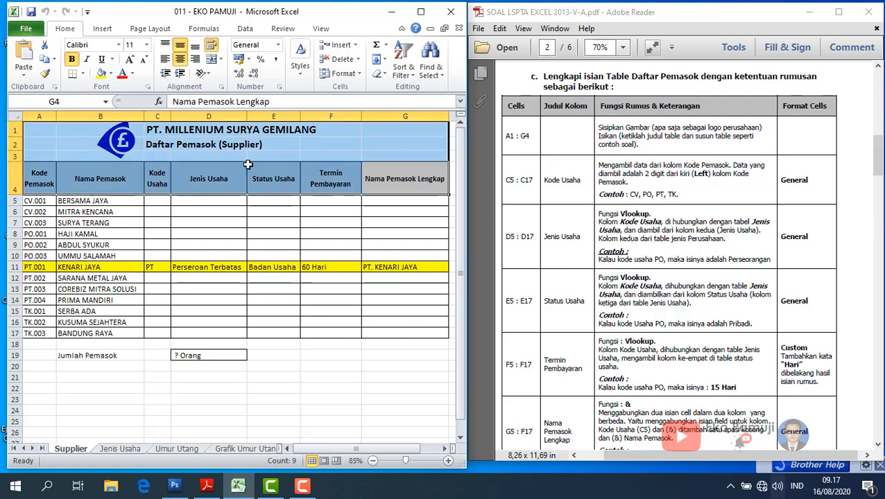
left_click(148, 146)
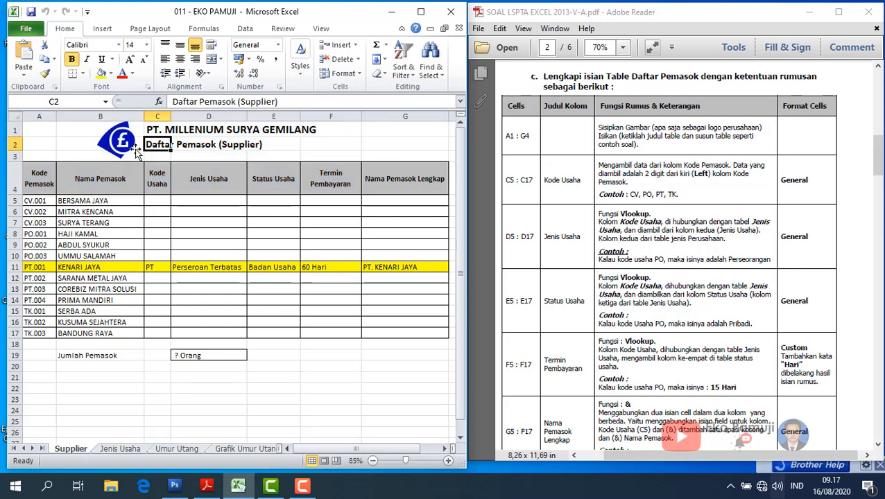
left_click(122, 142)
left_click(564, 139)
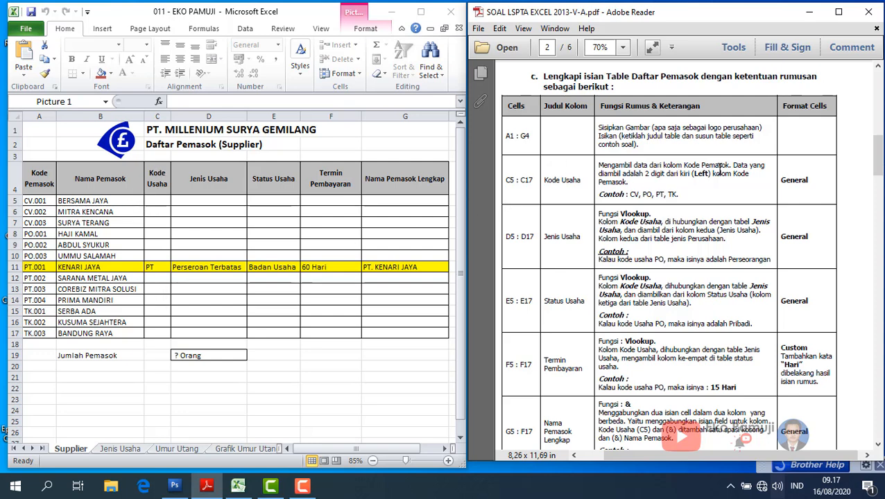
Switch back to Excel and enter the formula =LEFT(A5;2) in cell C5 of the Kode Usaha column.
key("alt+Tab")
left_click(157, 200)
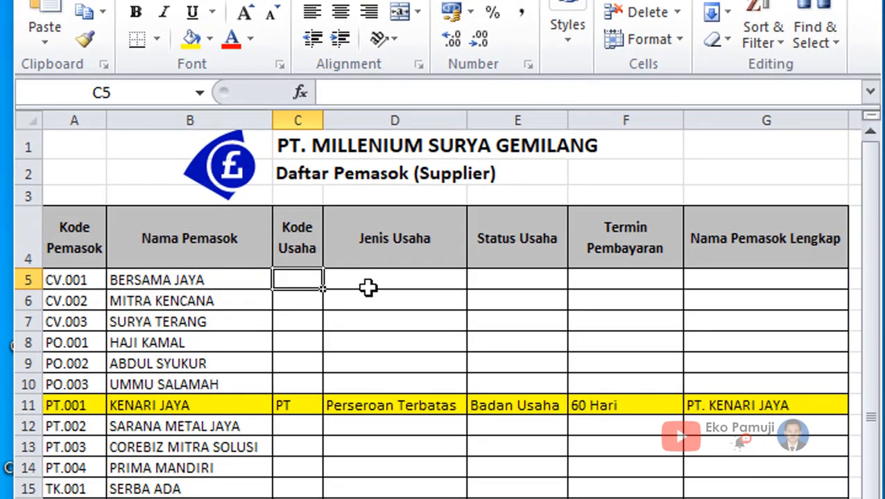
type("=")
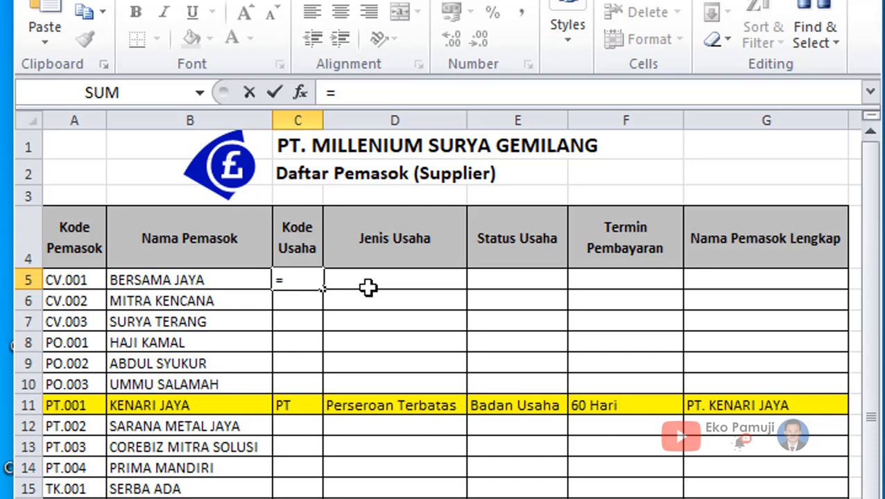
type("LEFT")
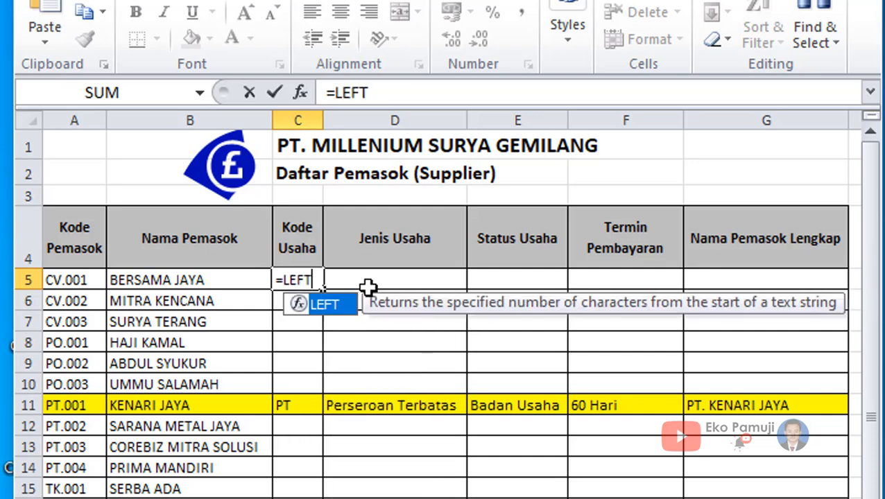
type("(")
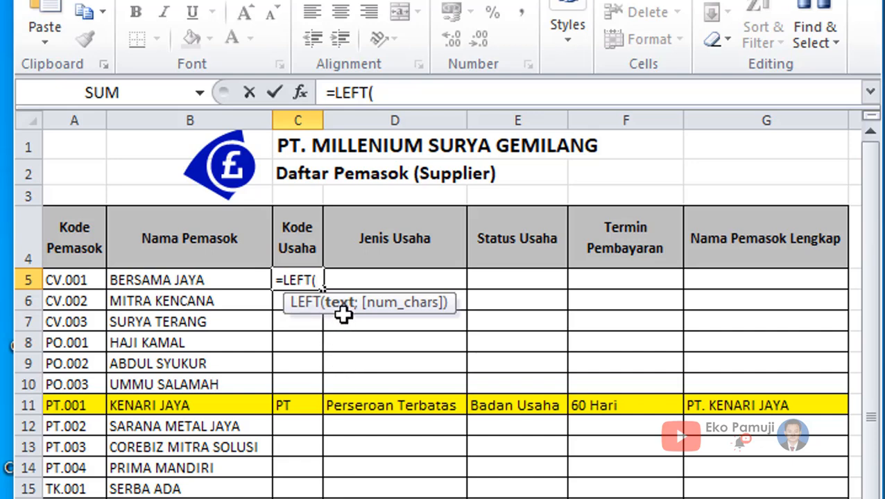
left_click(57, 280)
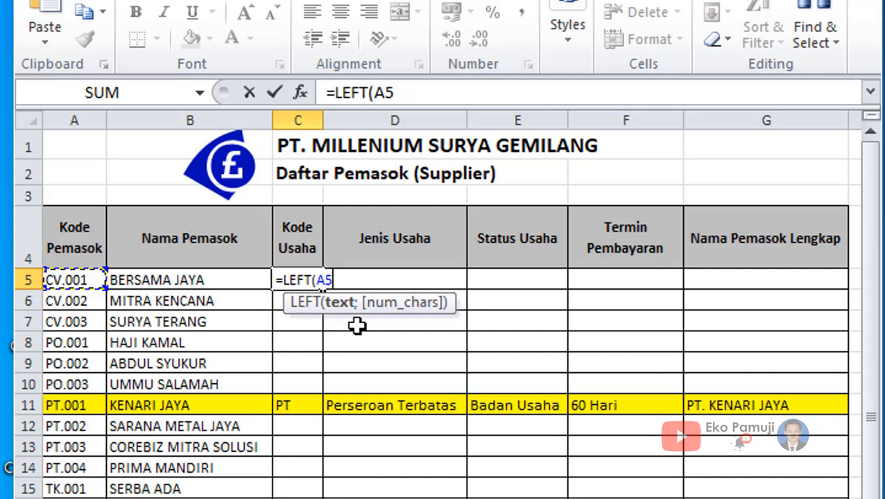
type(";")
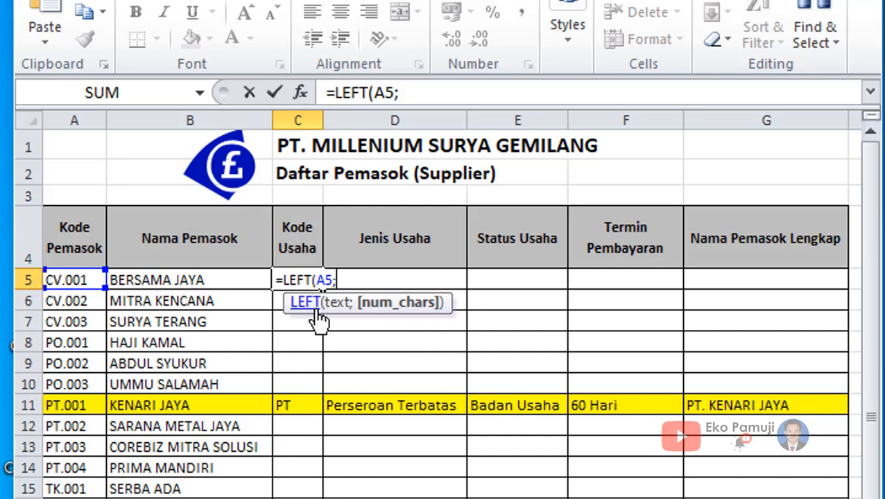
type("2")
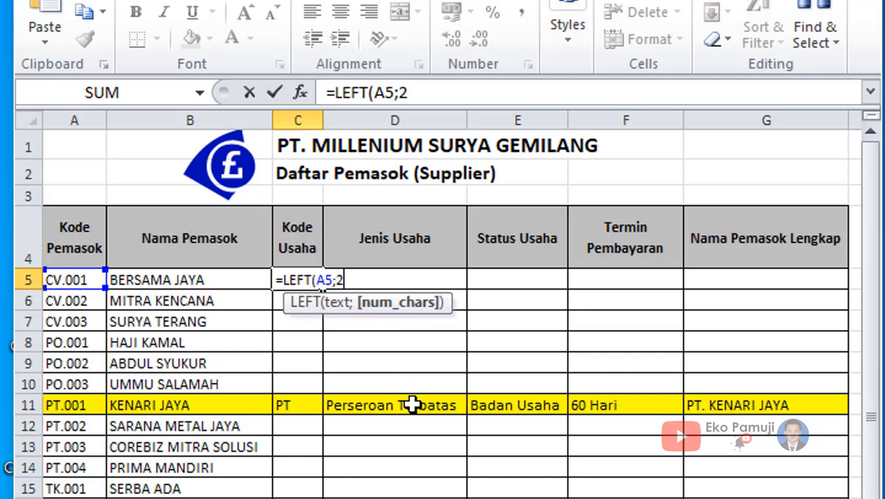
type(")")
key("Return")
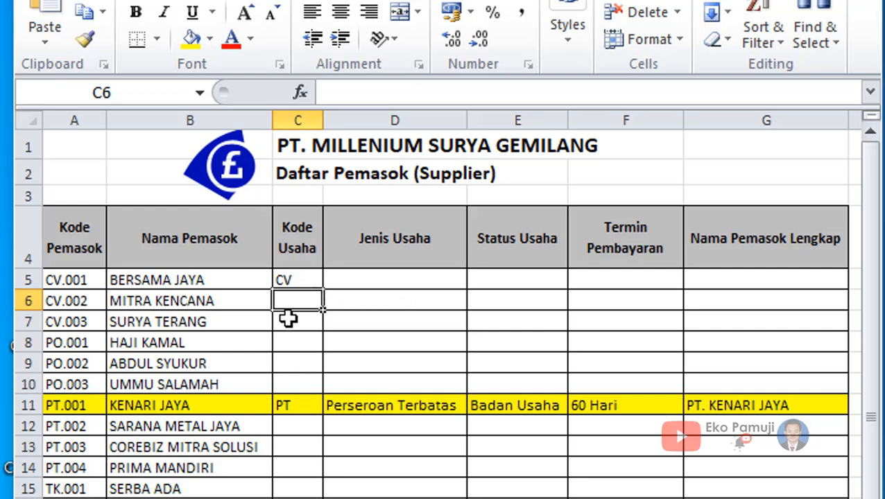
Fill the Kode Usaha formula from C5 down through C17.
left_click(288, 278)
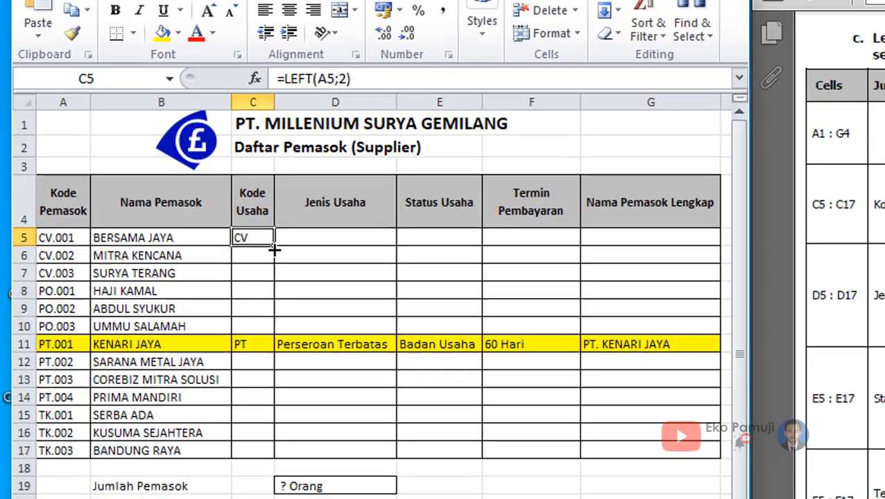
left_click_drag(324, 292, 346, 498)
left_click_drag(285, 449, 286, 451)
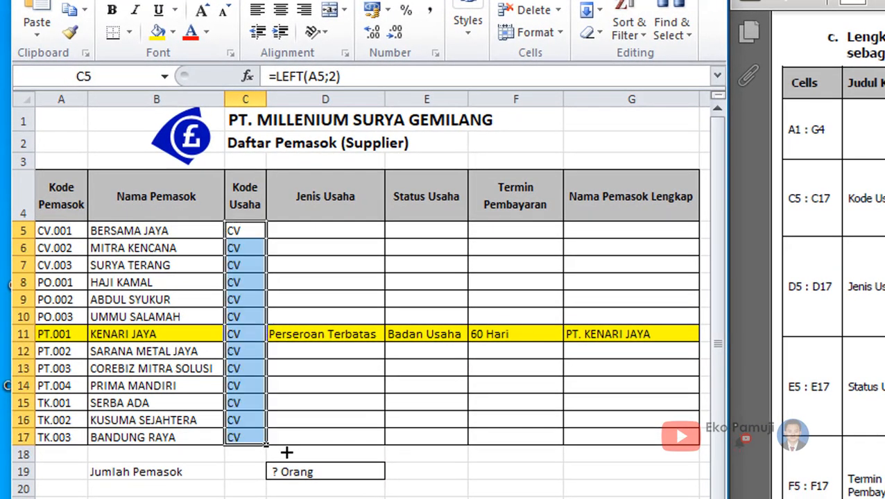
left_click(329, 413)
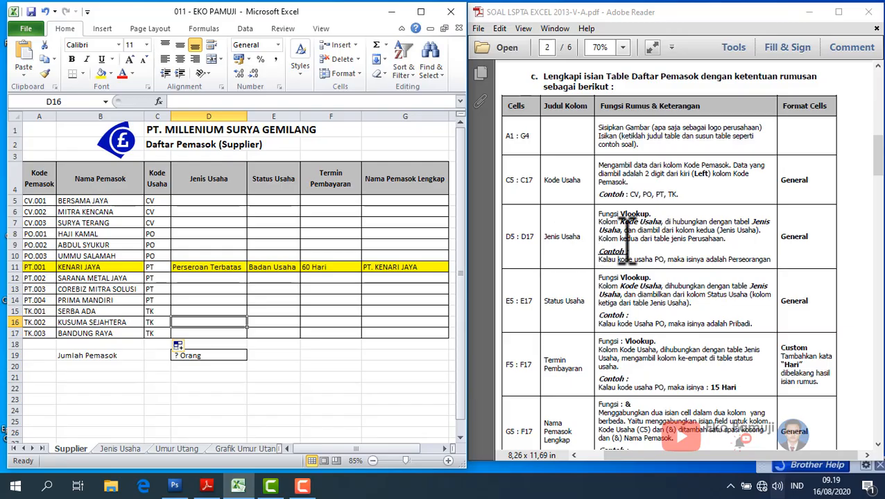
Examine the PDF's VLOOKUP requirement for D5:D17 and compare the Supplier sheet's Kode Usaha column with the lookup table on the Jenis Usaha sheet.
left_click(633, 208)
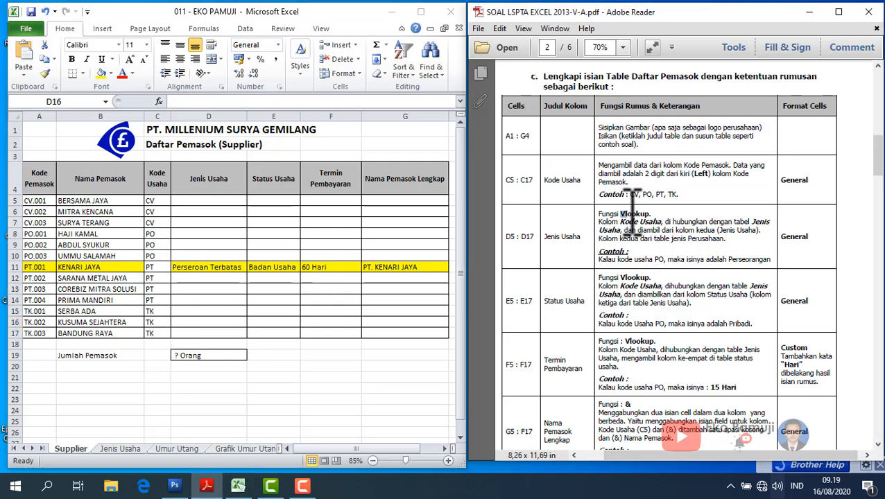
left_click_drag(633, 212, 662, 216)
left_click(652, 237)
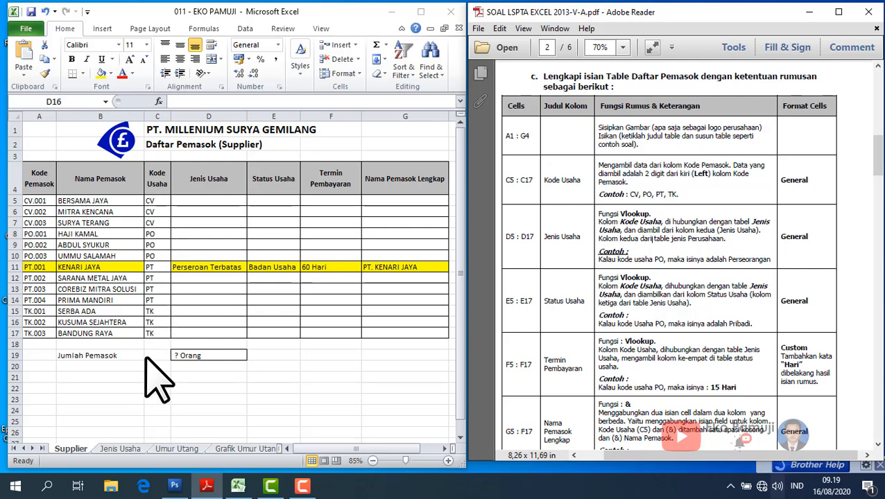
left_click(125, 451)
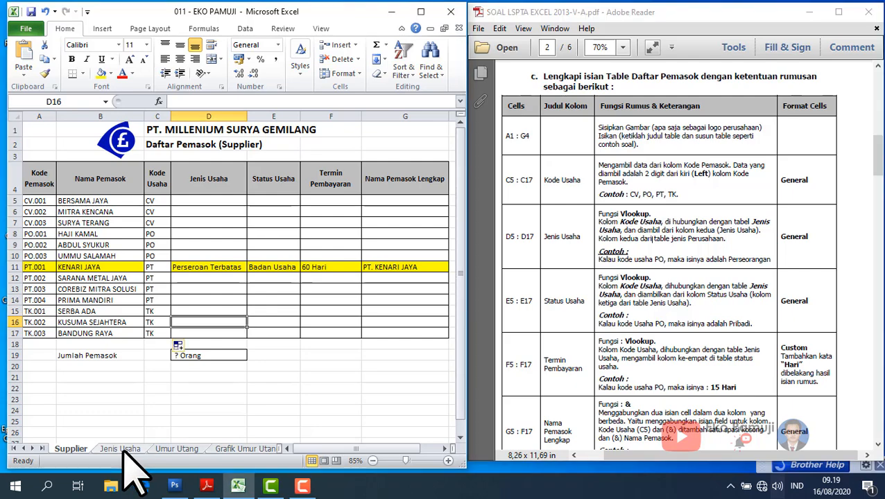
left_click(125, 451)
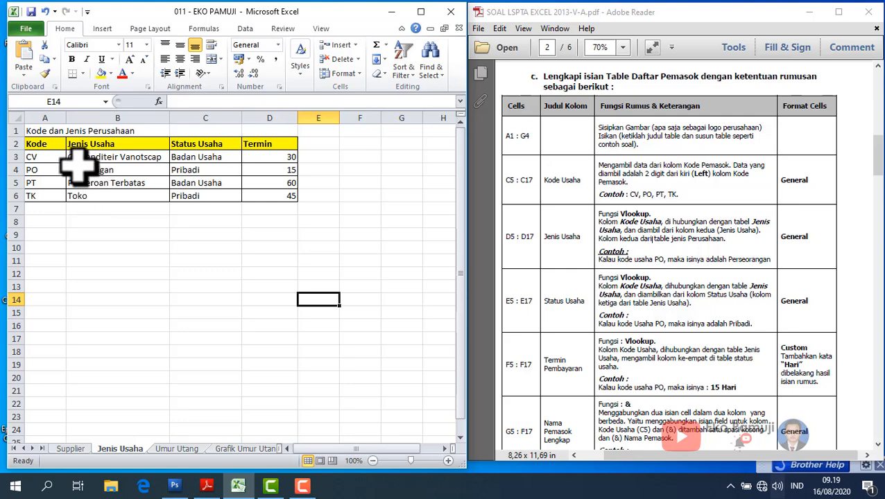
left_click(85, 449)
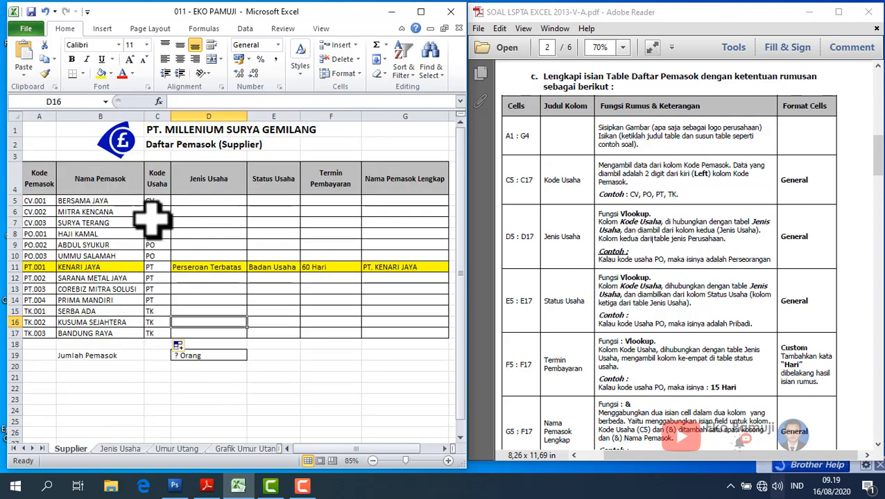
left_click(121, 449)
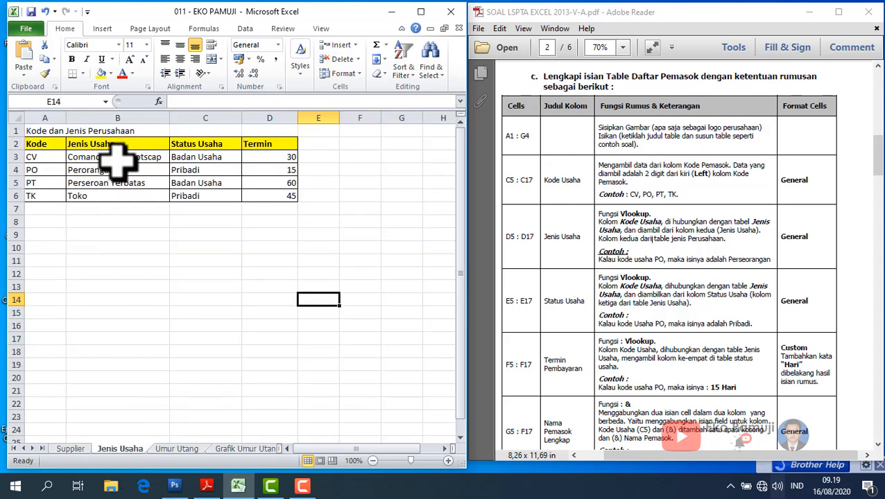
left_click(72, 449)
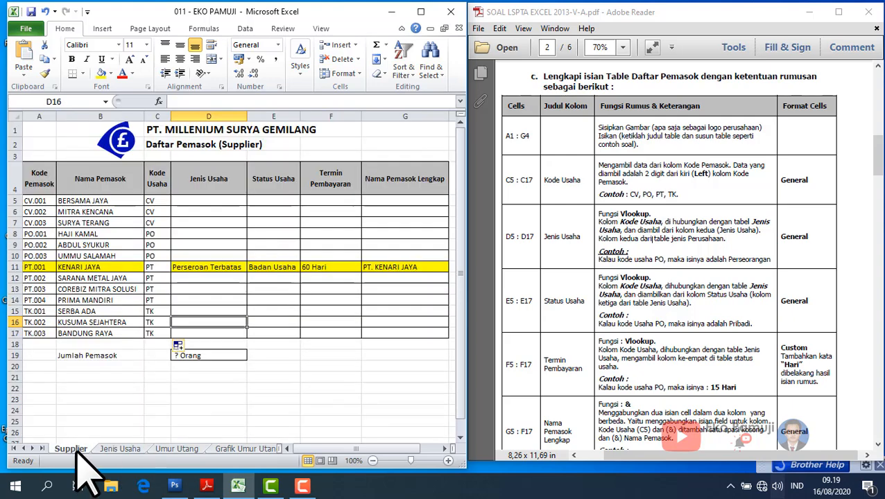
left_click(121, 449)
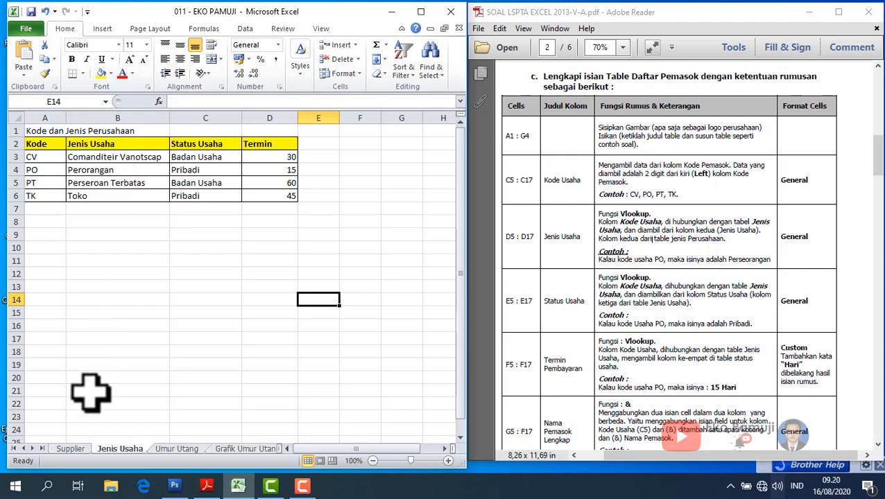
left_click(69, 449)
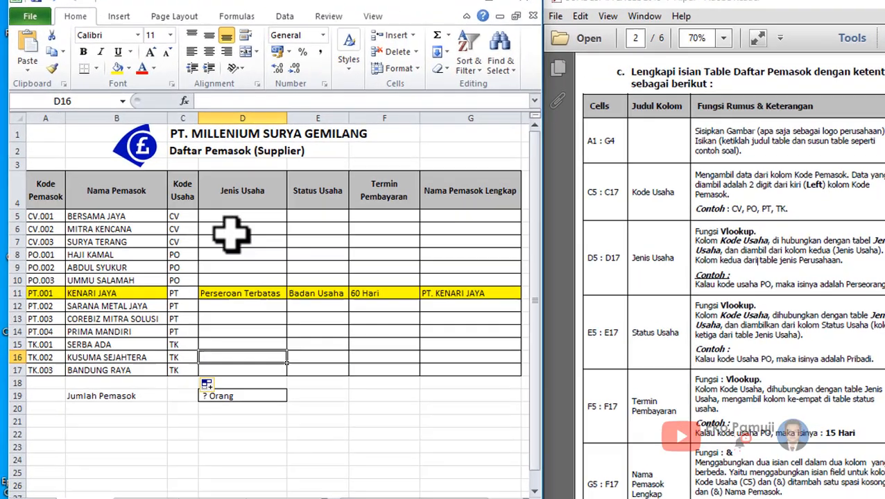
Begin a VLOOKUP formula in cell D5 of the Supplier sheet with C5 as the lookup value.
left_click(201, 142)
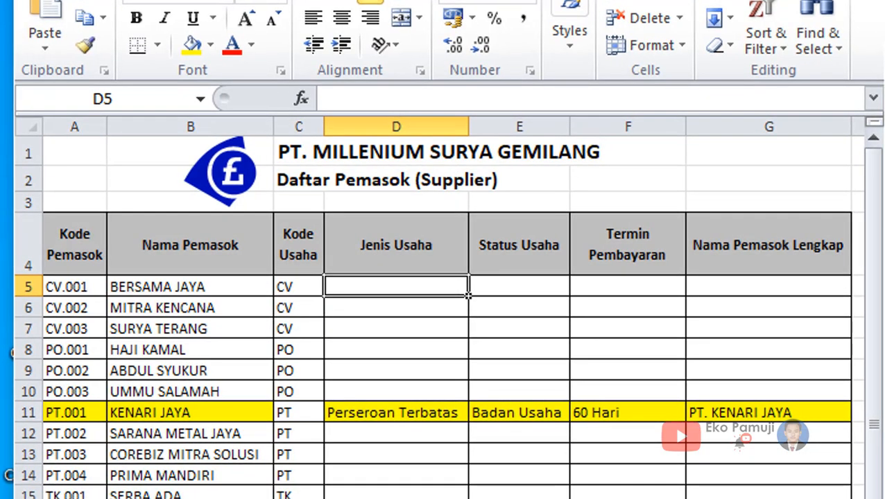
type("=V")
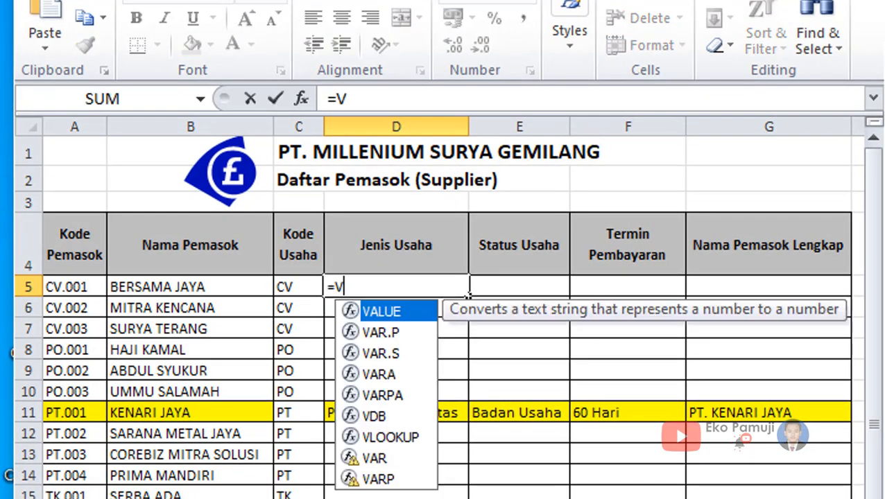
type("LOOKUP")
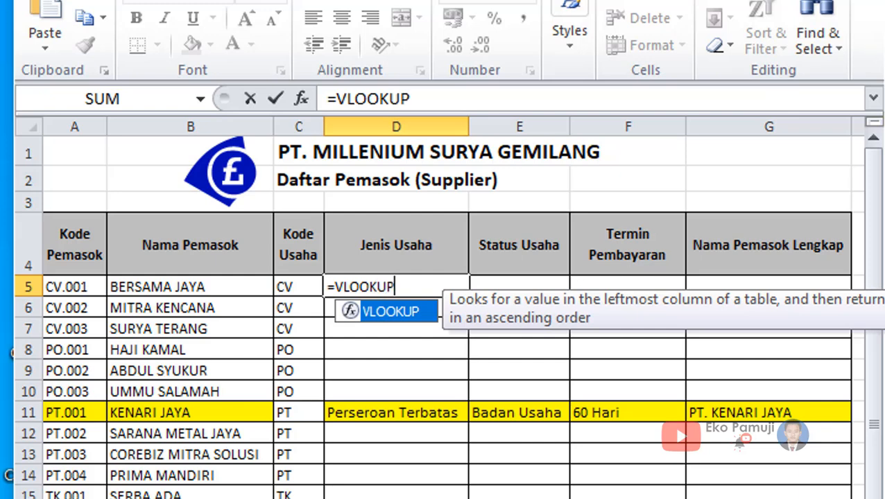
type("(")
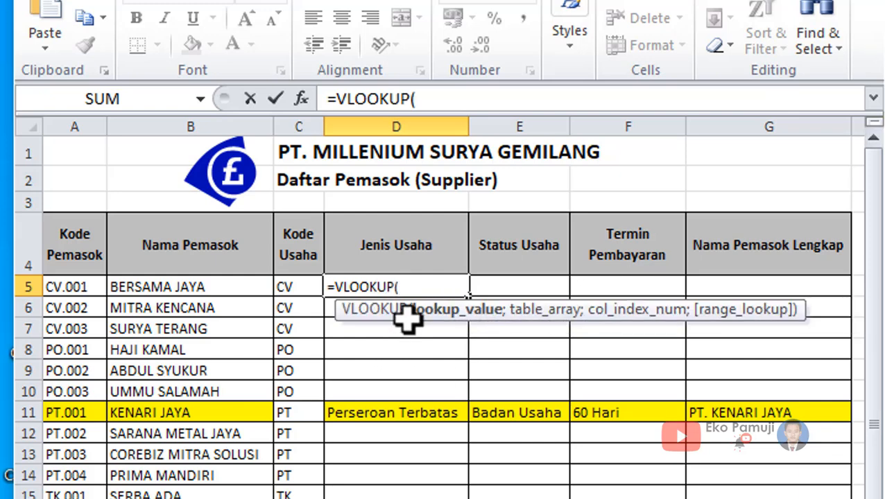
left_click(294, 289)
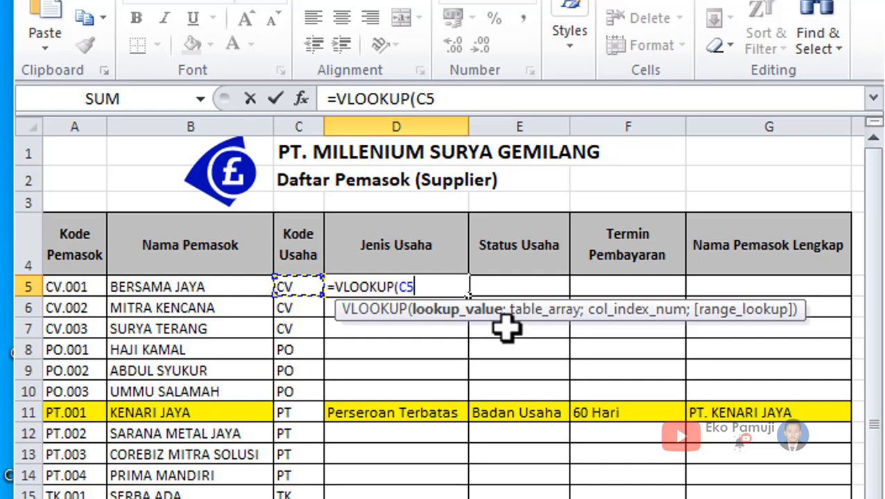
type(";")
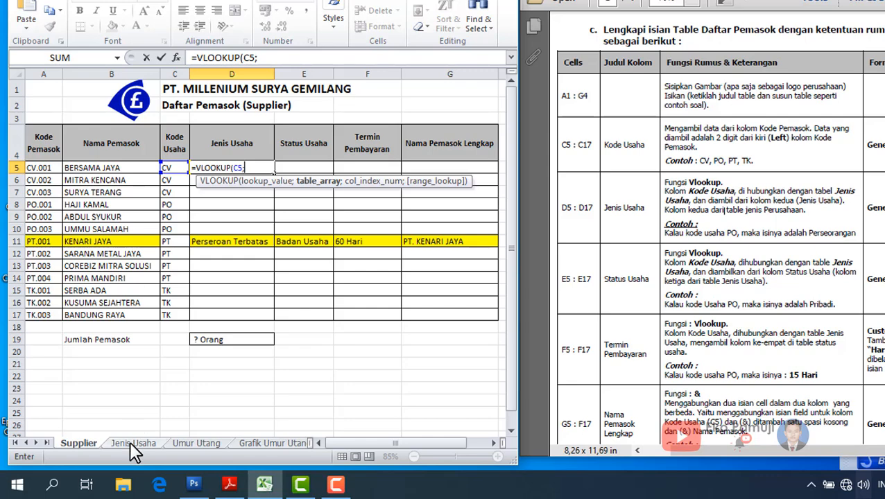
Complete the D5 formula as =VLOOKUP(C5;'Jenis Usaha'!A2:D6;2;0), using the table on the Jenis Usaha sheet.
left_click(131, 443)
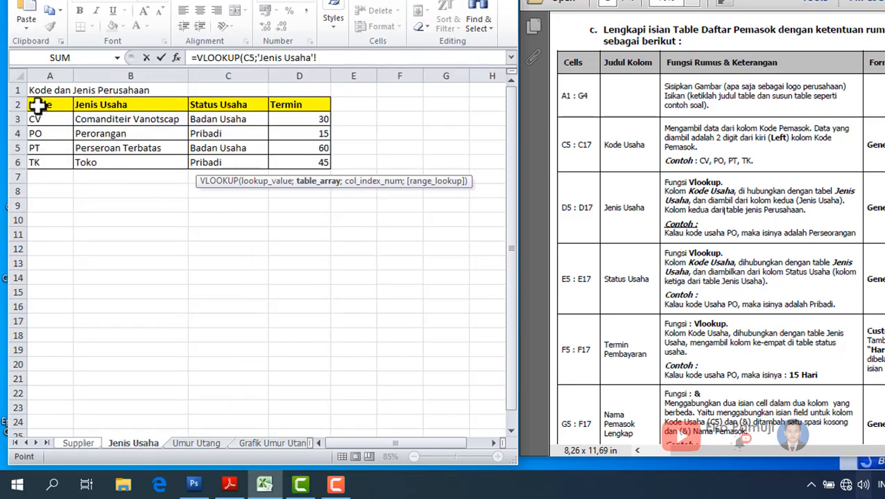
left_click_drag(40, 115, 243, 136)
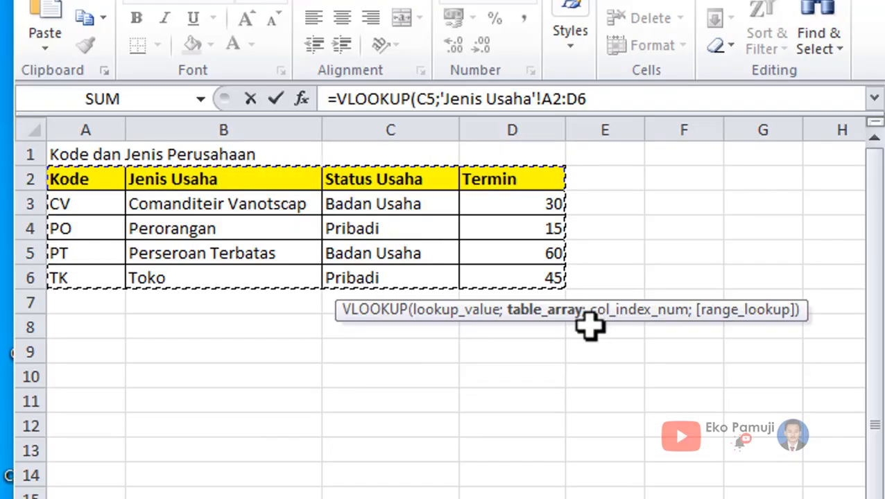
left_click(610, 101)
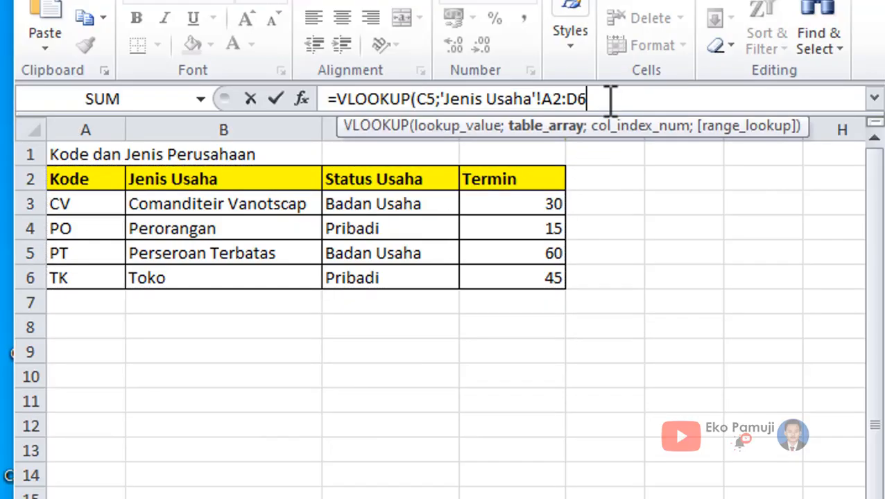
type(";2")
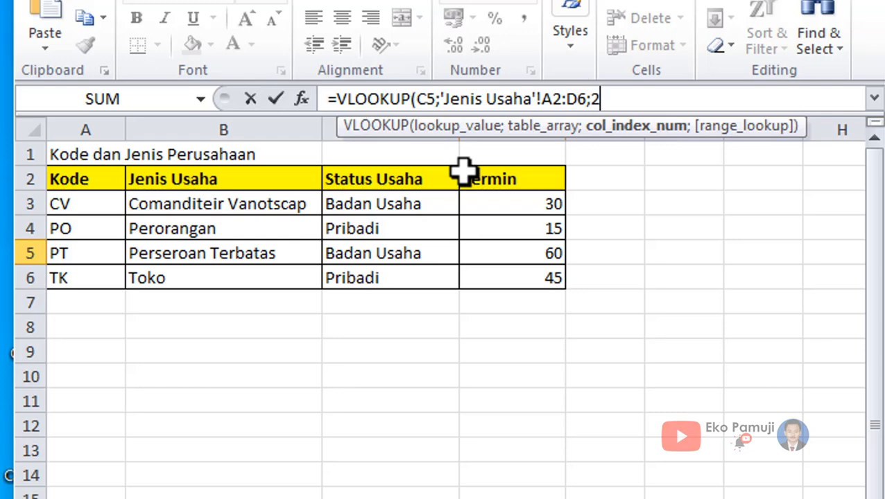
type(";")
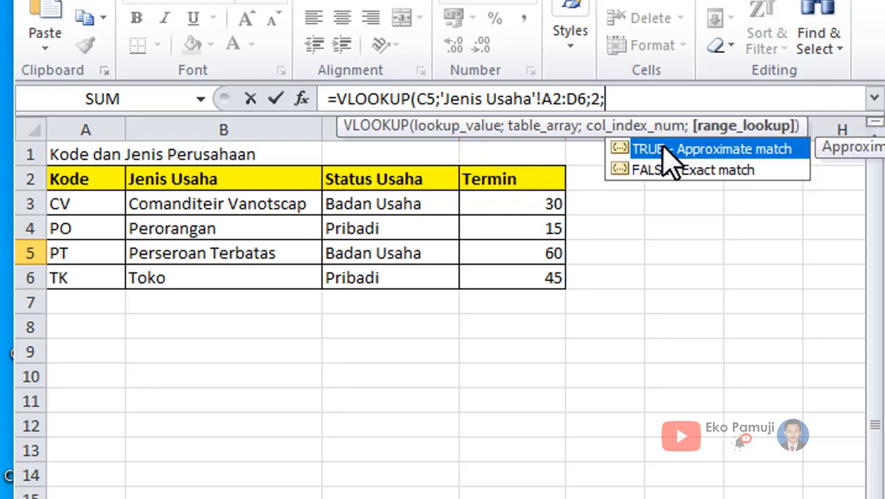
type("0)")
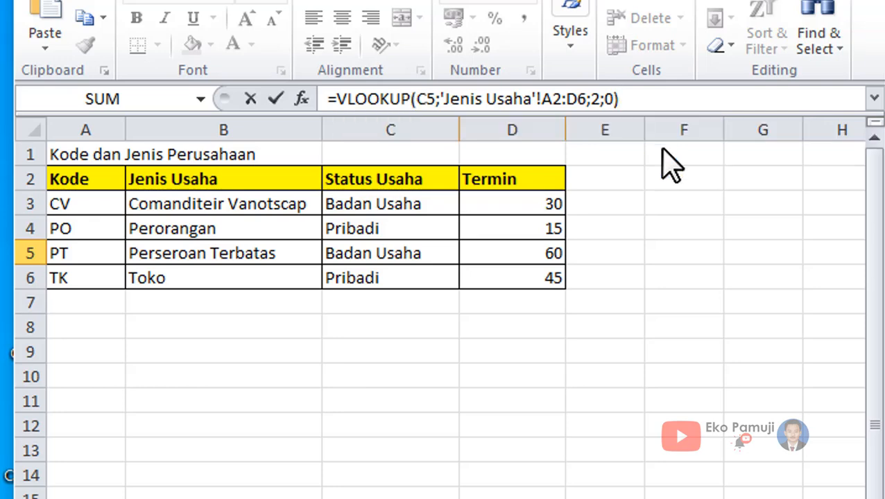
key("Return")
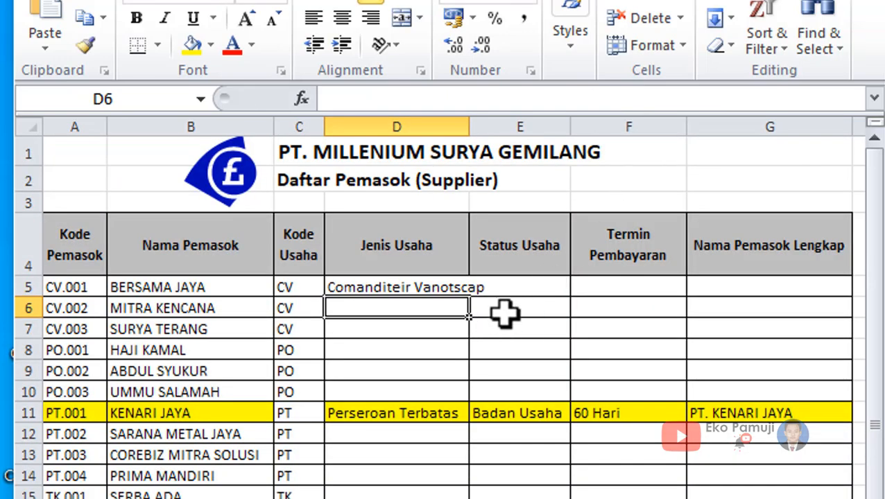
Fill the Jenis Usaha VLOOKUP formula from D5 down into D6 only.
left_click(512, 306)
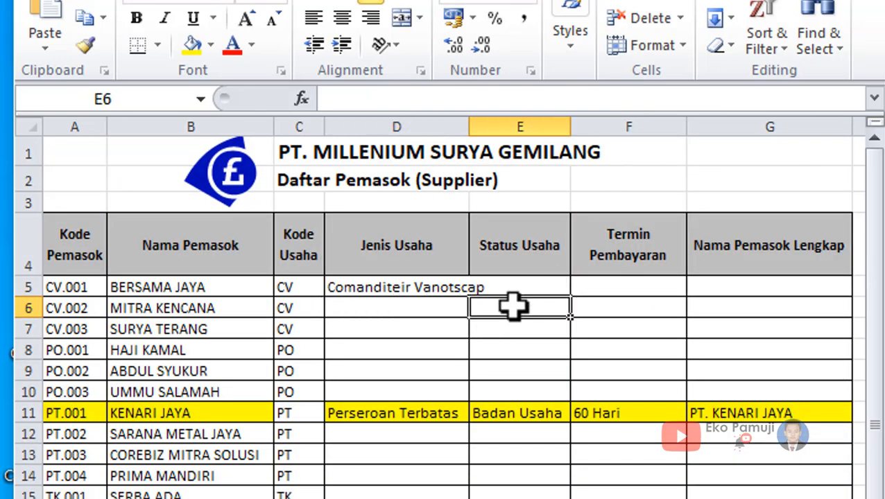
left_click(411, 292)
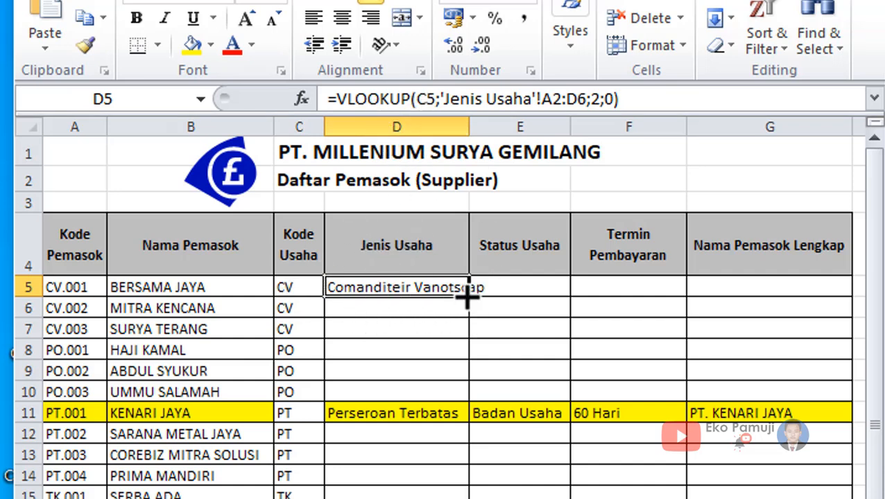
left_click_drag(468, 296, 466, 316)
left_click(423, 380)
Compare the table ranges in the D5 and D6 VLOOKUP formulas with the lookup table on the Jenis Usaha sheet.
left_click(401, 286)
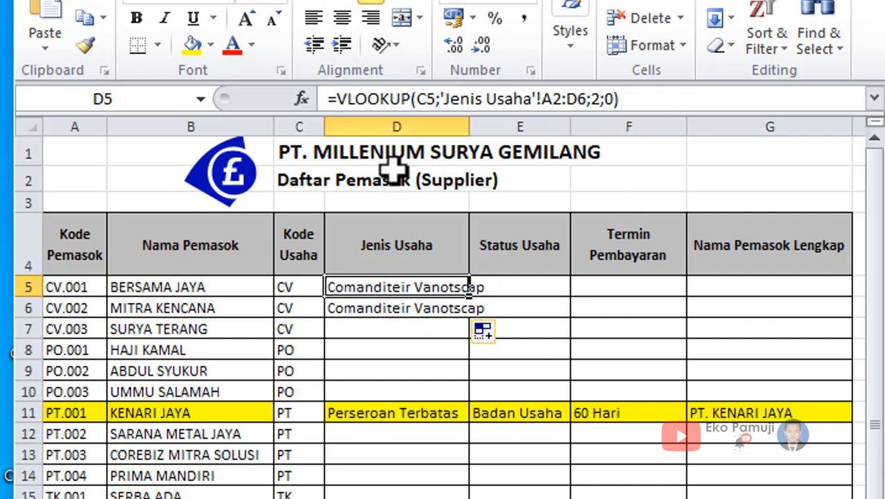
left_click(382, 309)
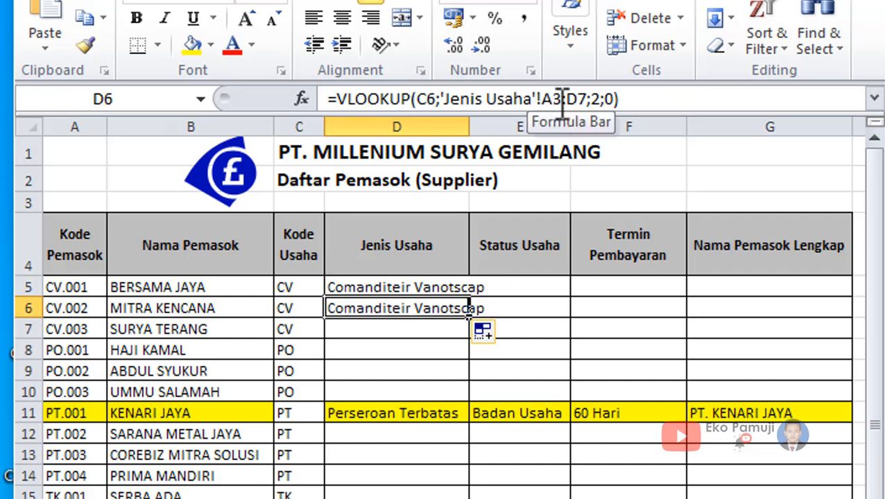
left_click(412, 287)
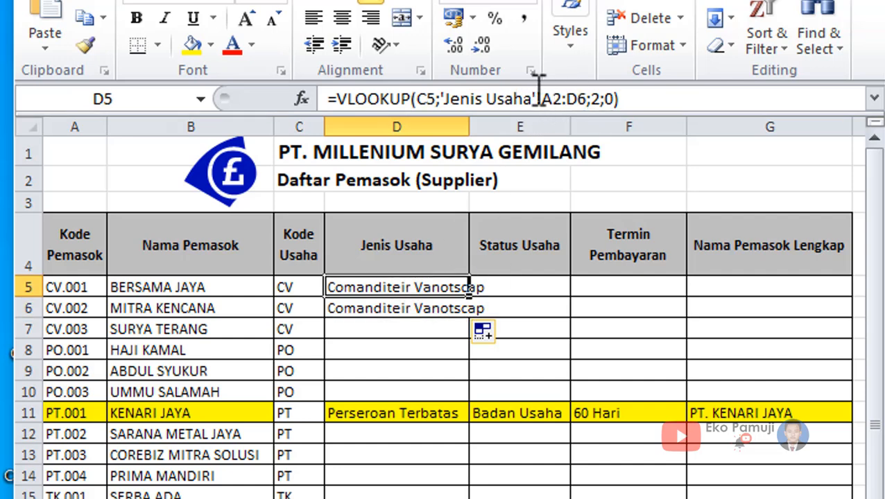
left_click(435, 308)
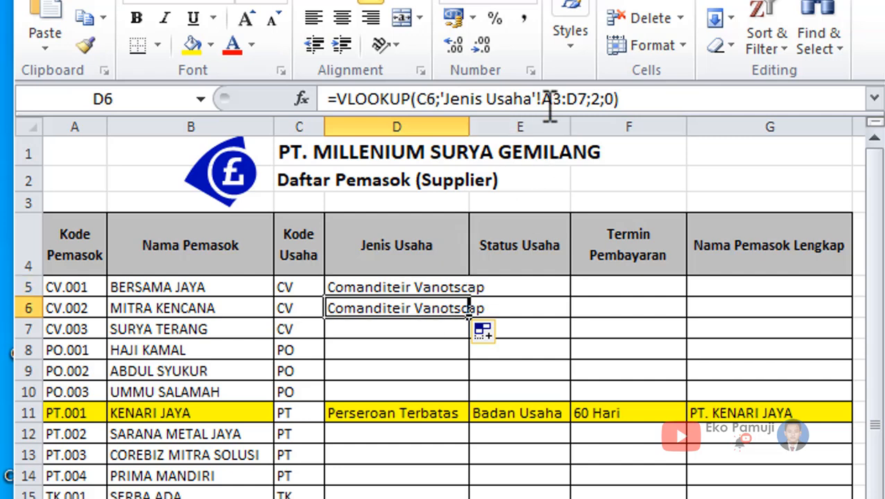
left_click(423, 290)
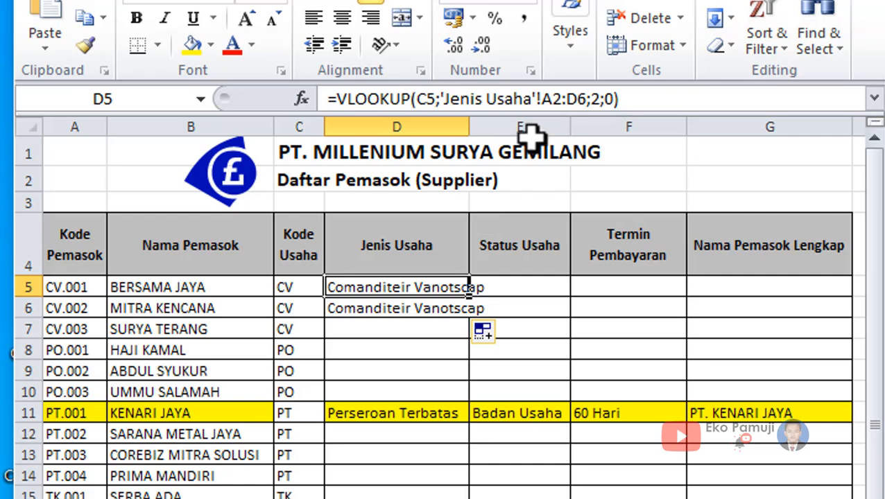
left_click(201, 498)
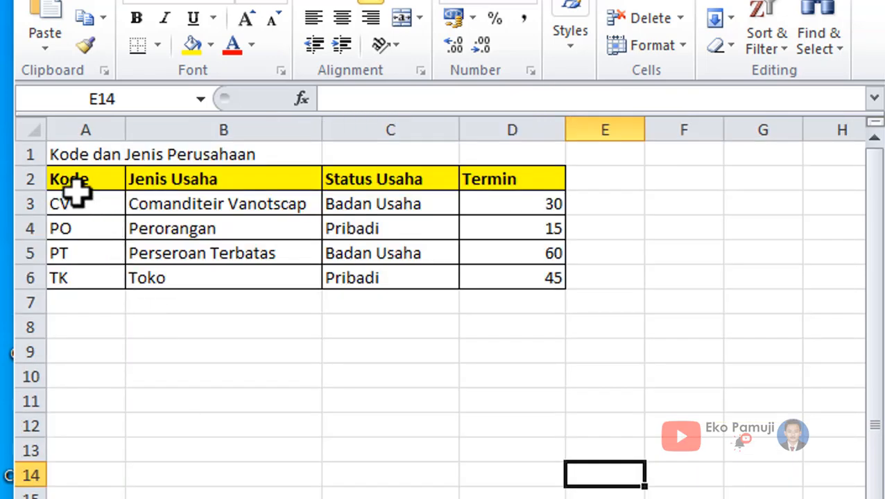
left_click(153, 498)
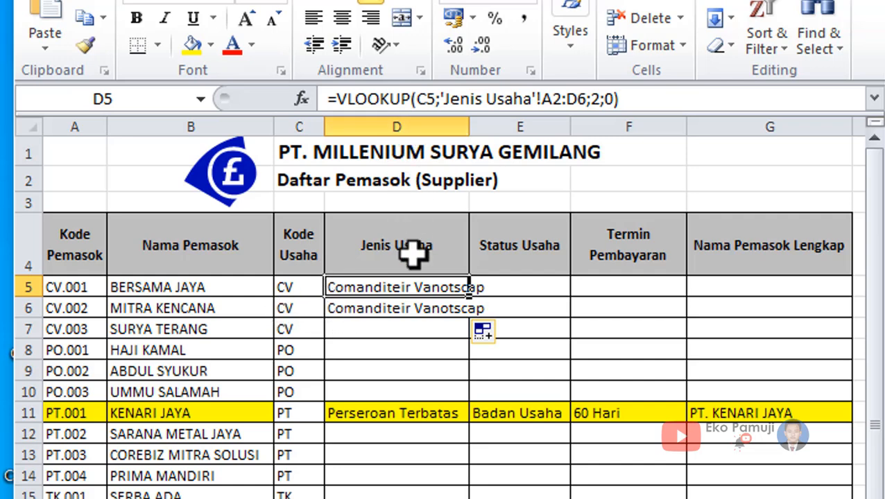
left_click(439, 99)
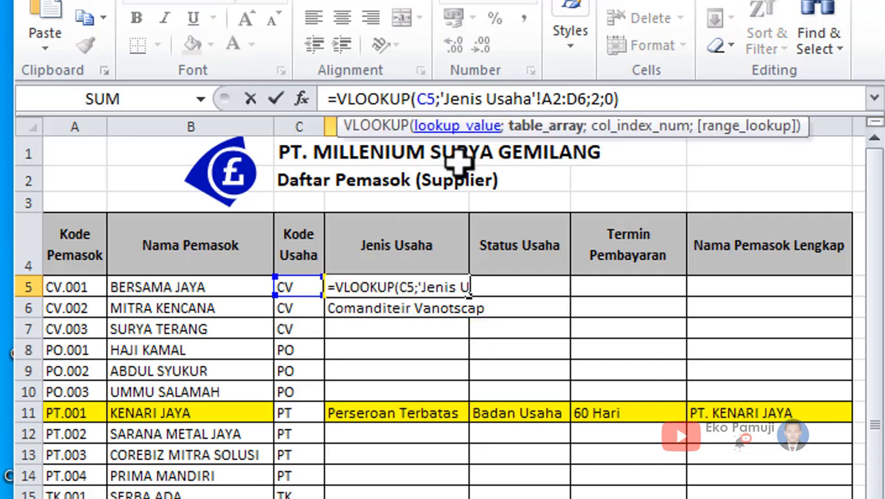
key("Return")
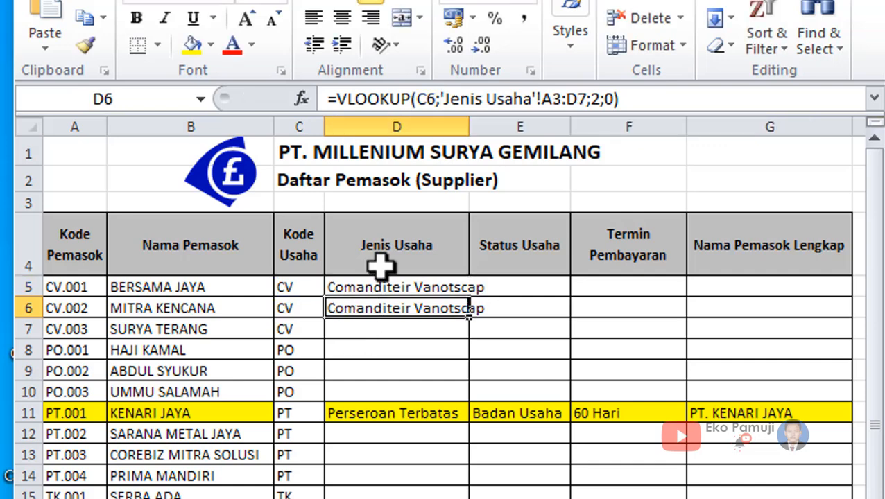
left_click(449, 99)
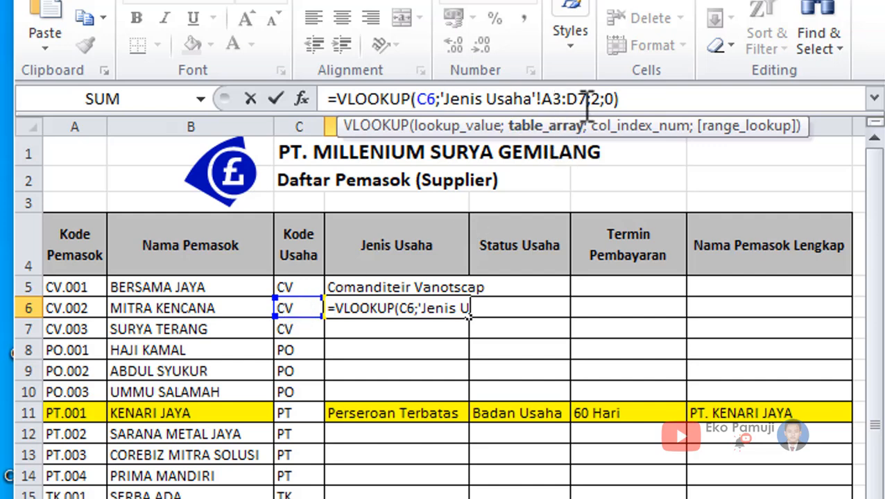
key("Return")
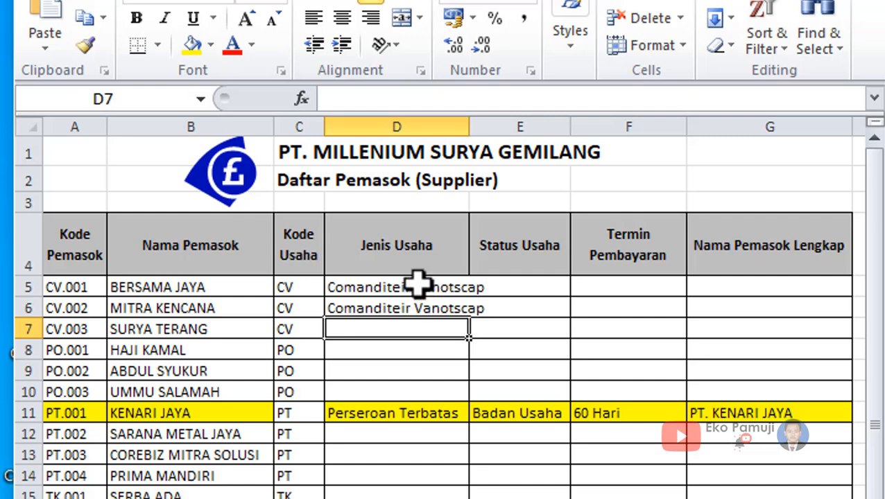
Make the table range in D5's VLOOKUP formula absolute as 'Jenis Usaha'!$A$2:$D$6.
left_click(417, 288)
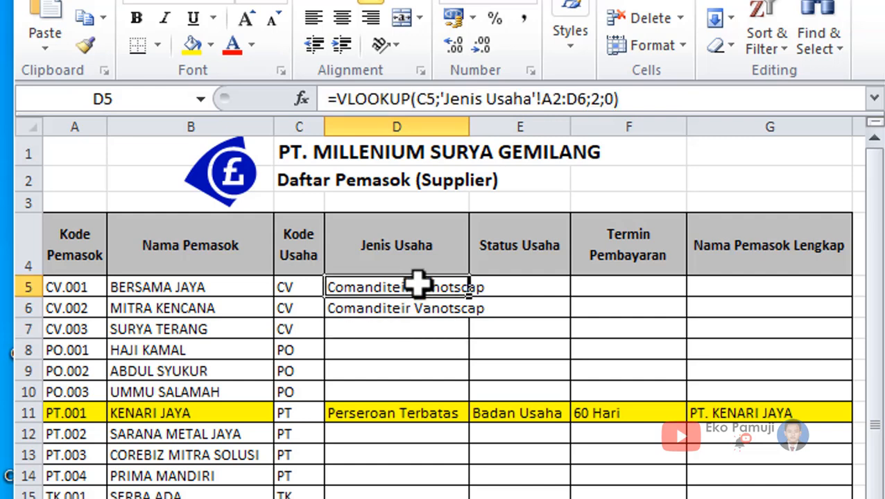
left_click(545, 98)
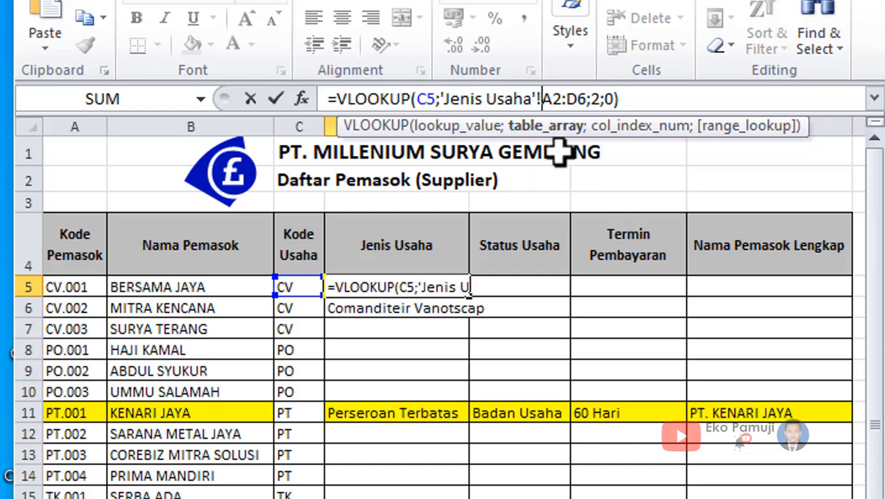
type("$A")
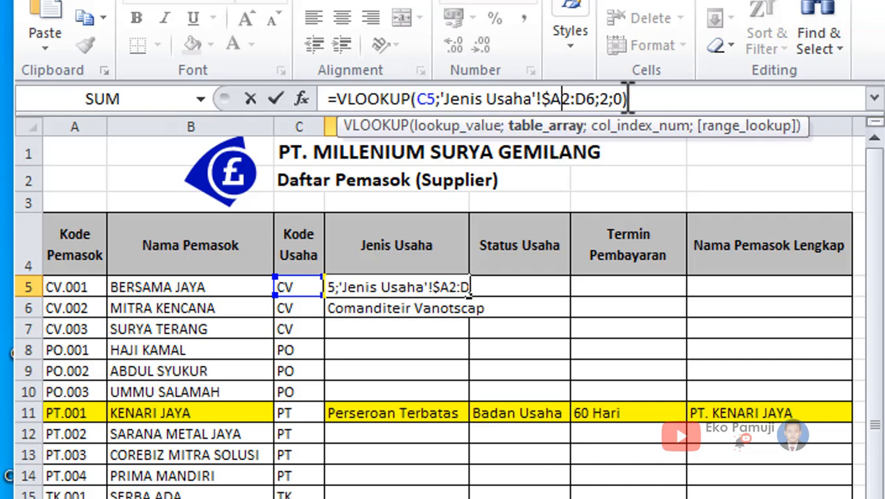
type("$")
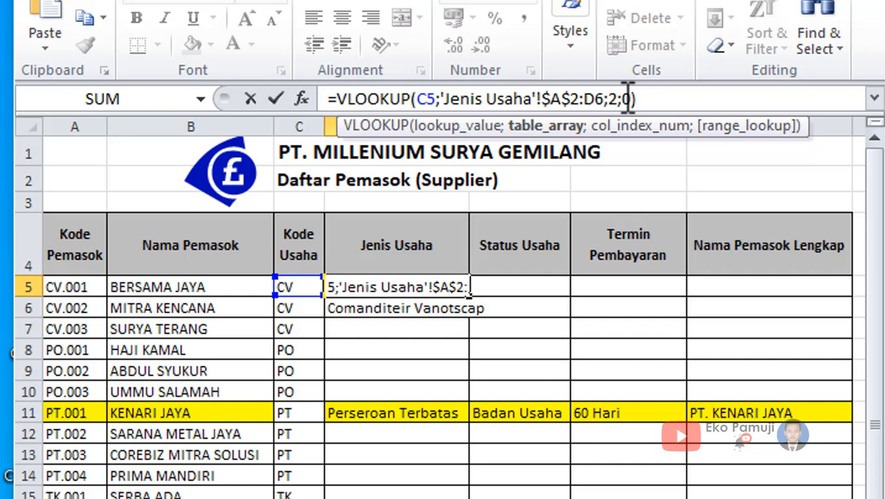
left_click(587, 99)
type("$")
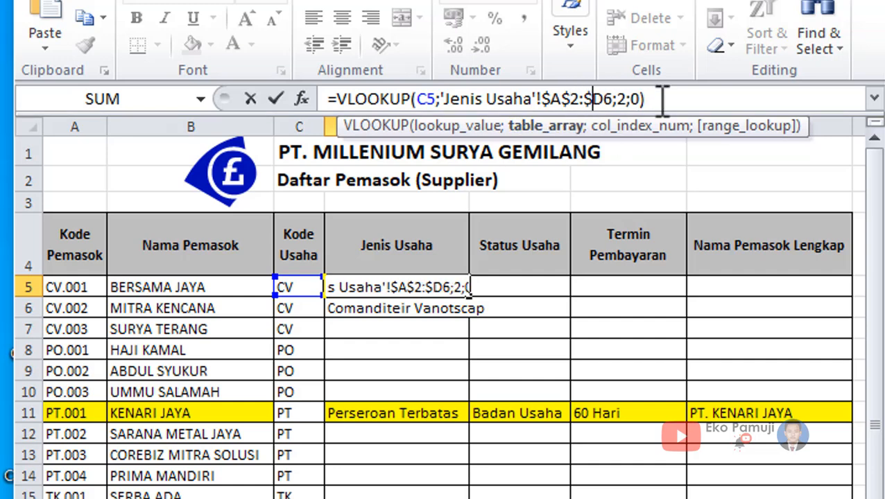
left_click(602, 100)
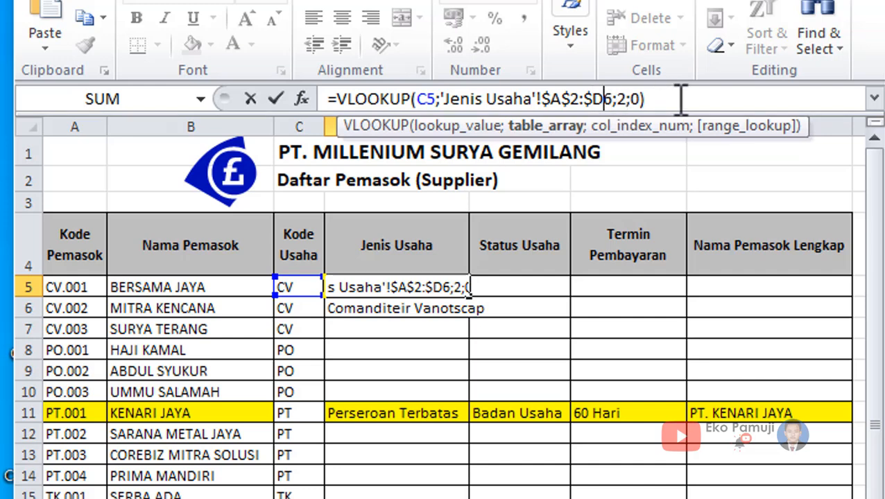
type("$")
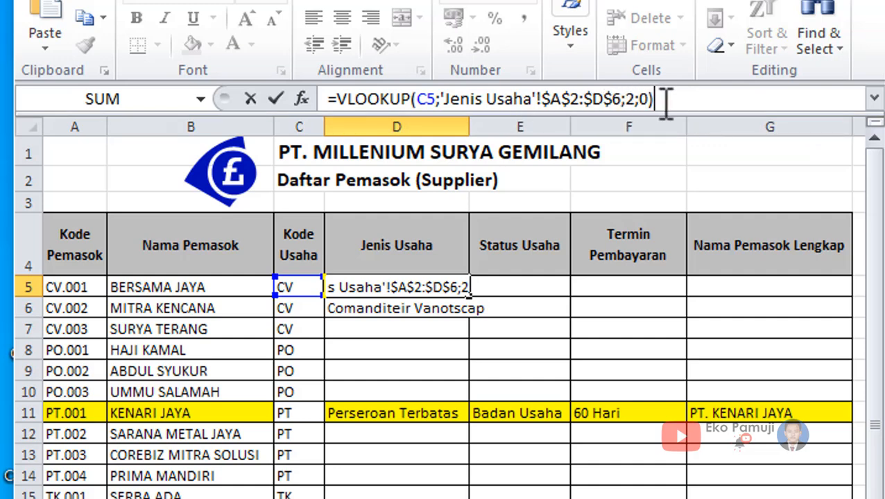
key("Return")
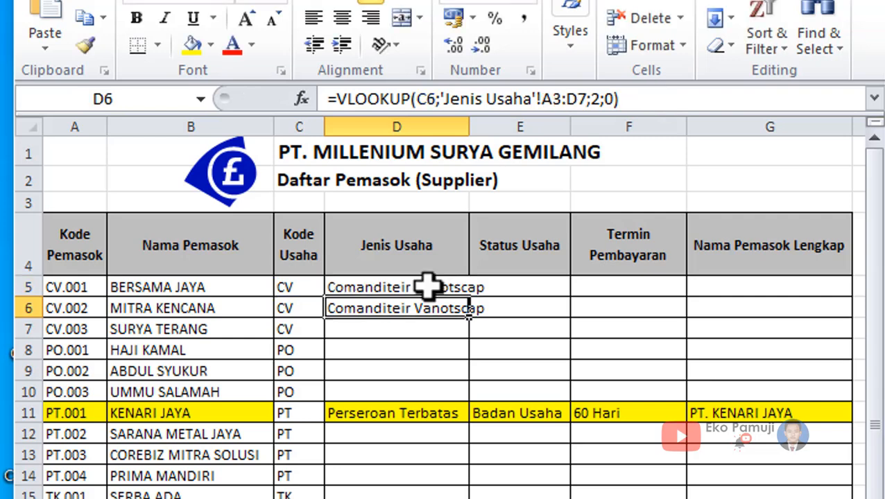
Fill the VLOOKUP formula from D5 down through D17 of the Jenis Usaha column.
left_click(427, 287)
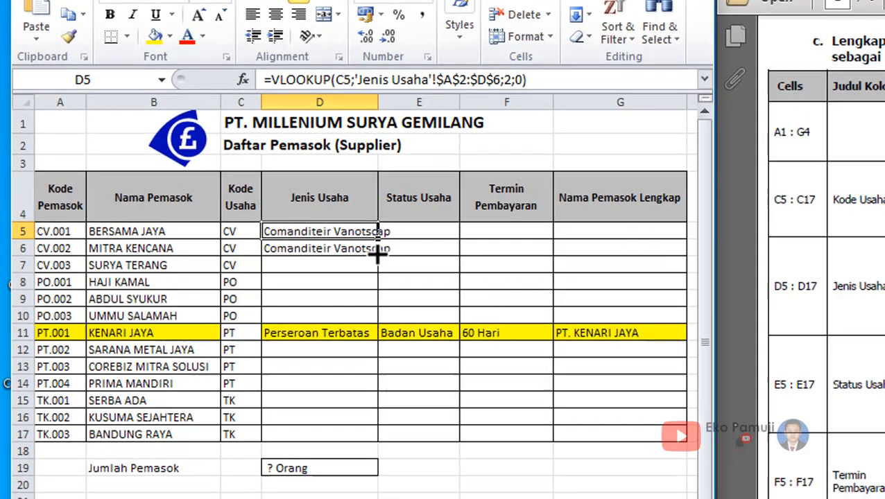
left_click_drag(469, 298, 449, 498)
left_click_drag(362, 448, 363, 448)
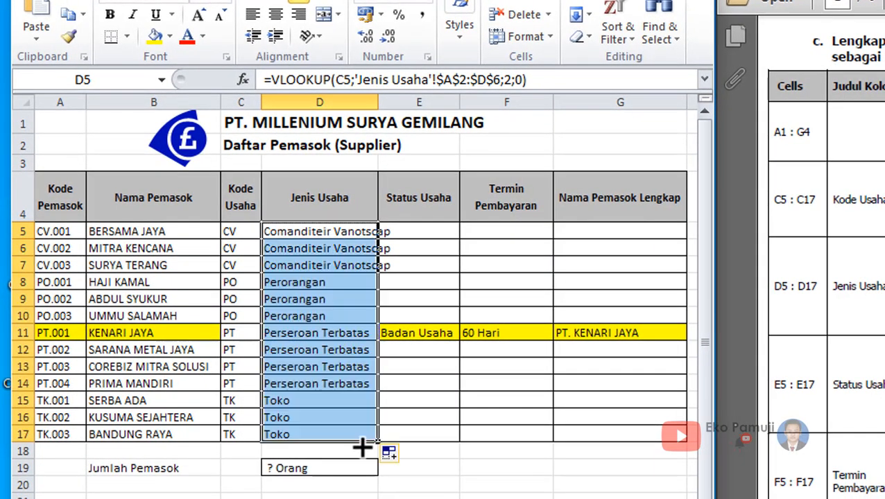
left_click(434, 412)
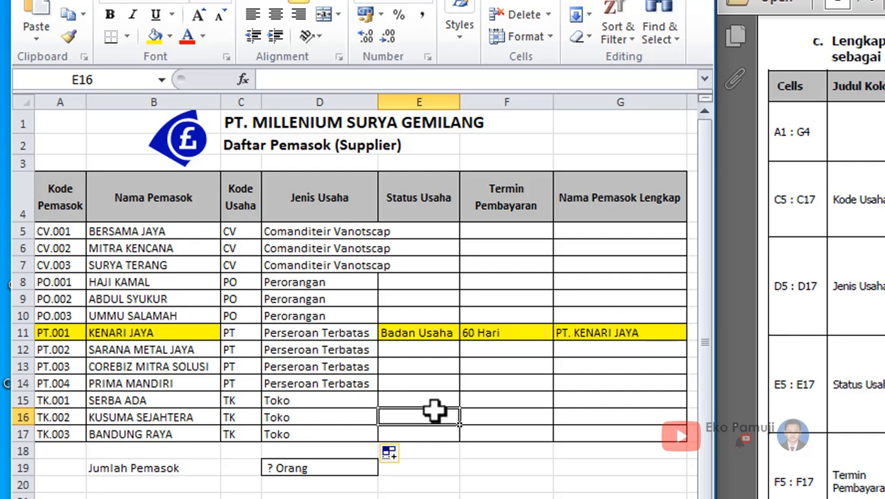
Examine the Status Usaha column in the Jenis Usaha sheet's lookup table against the Supplier sheet's empty Status Usaha column.
left_click(423, 234)
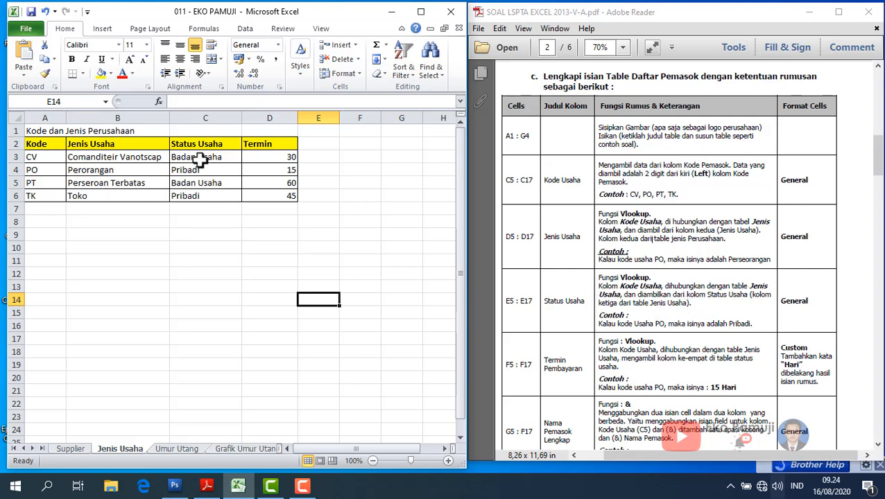
left_click(78, 450)
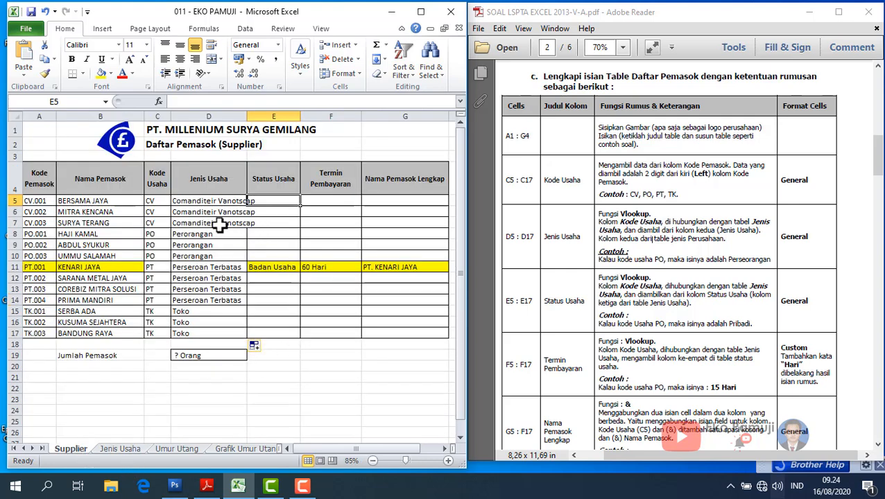
left_click(130, 442)
left_click(123, 449)
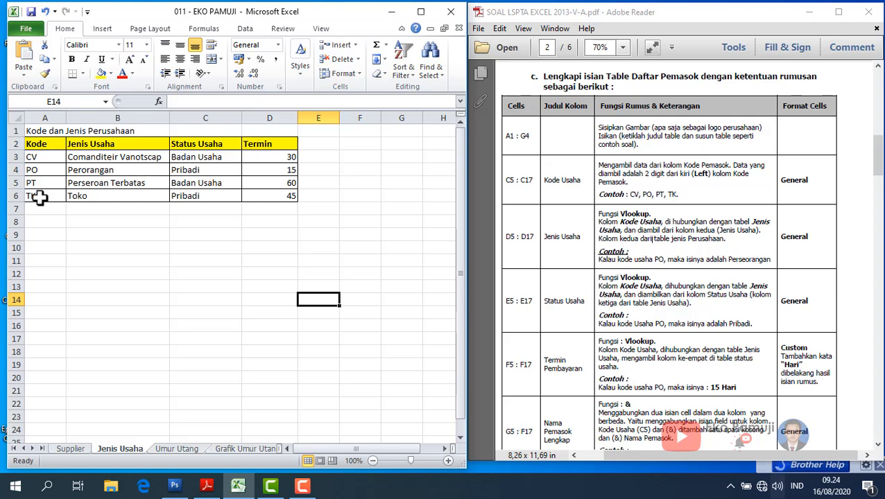
left_click(75, 450)
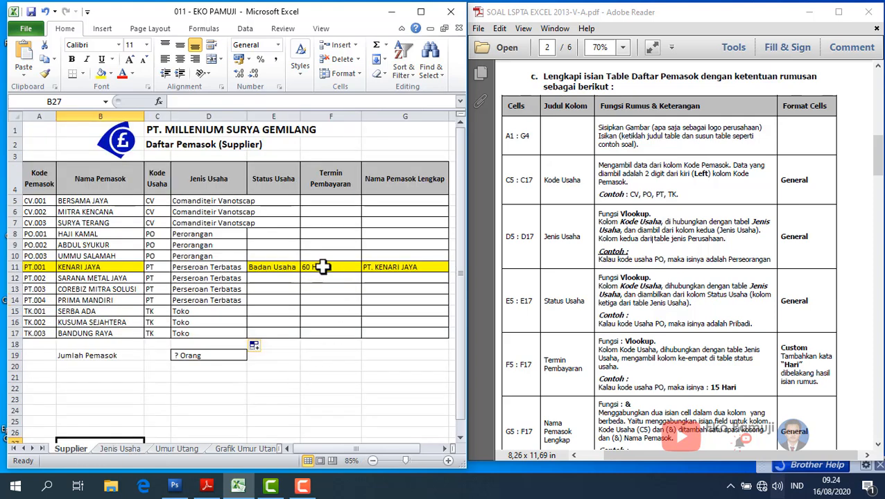
Copy the text of the VLOOKUP formula in D5 of the Jenis Usaha column.
left_click(269, 202)
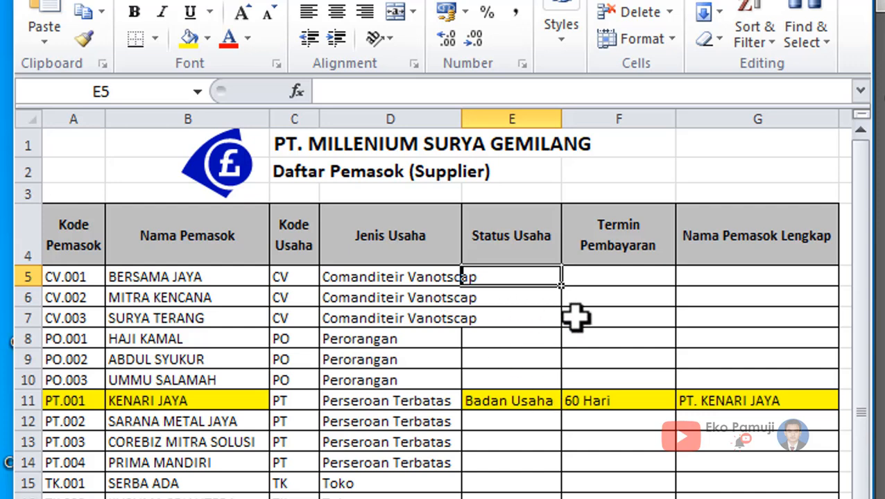
left_click(376, 275)
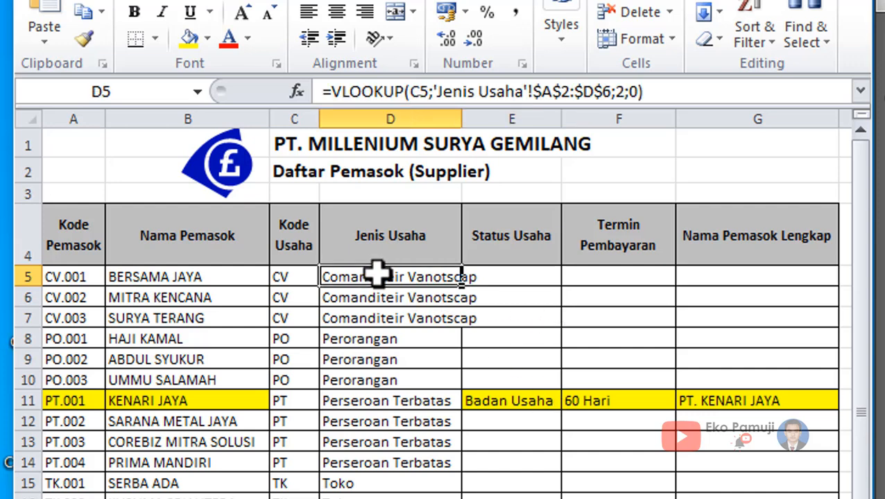
left_click(701, 89)
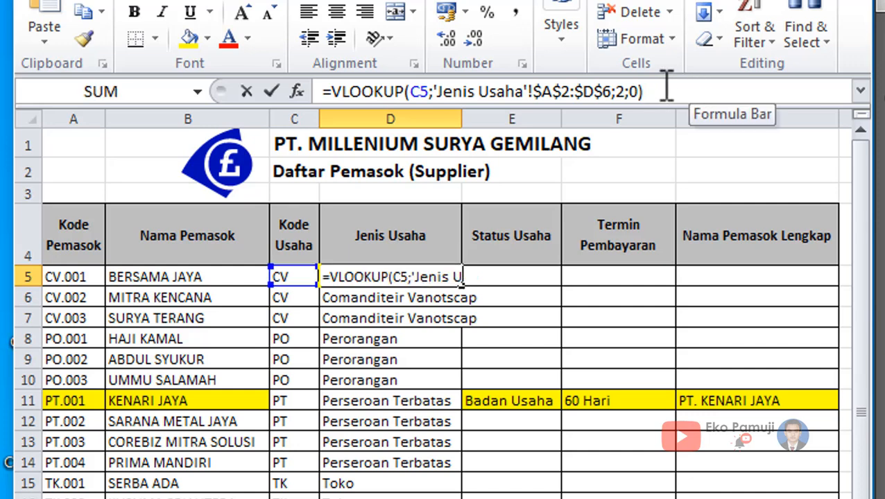
left_click_drag(665, 89, 370, 72)
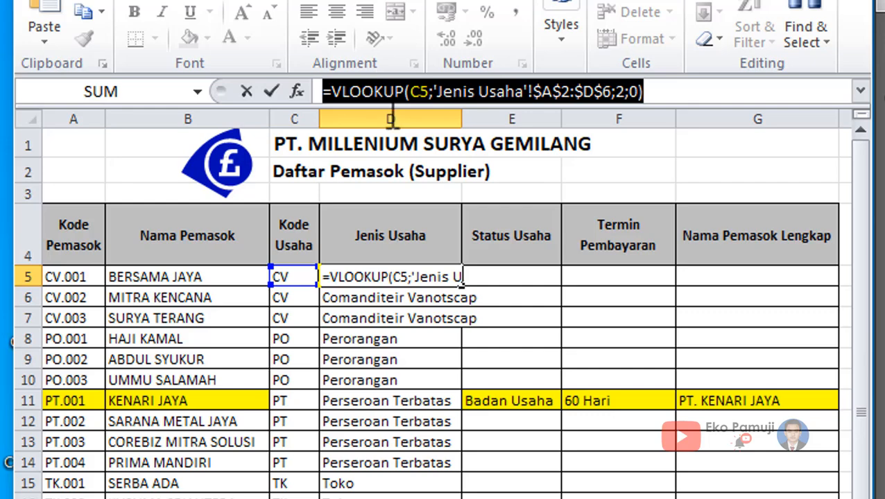
right_click(406, 91)
left_click(416, 123)
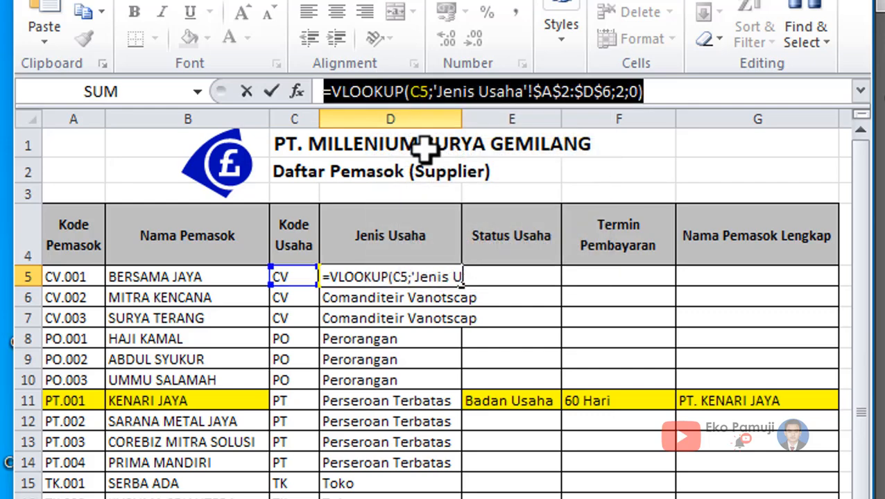
left_click(447, 300)
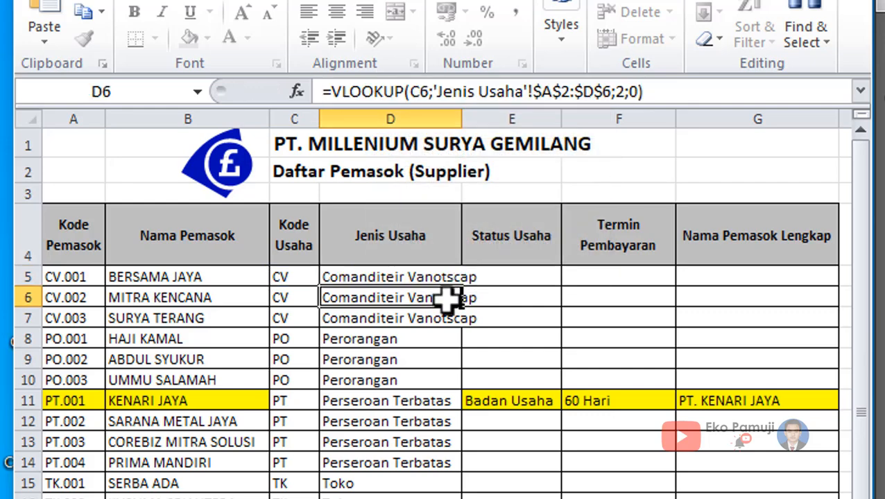
Paste the copied formula into E5 with column index 3, giving =VLOOKUP(C5;'Jenis Usaha'!$A$2:$D$6;3;0).
left_click(518, 277)
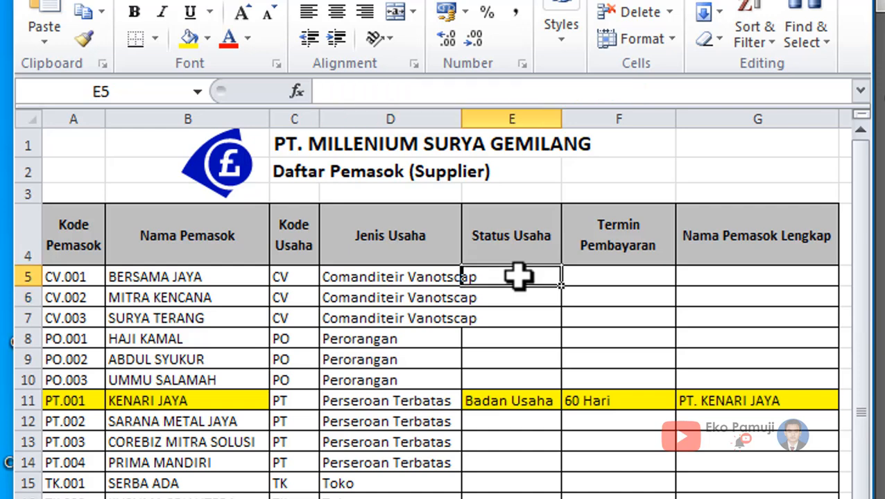
double_click(529, 278)
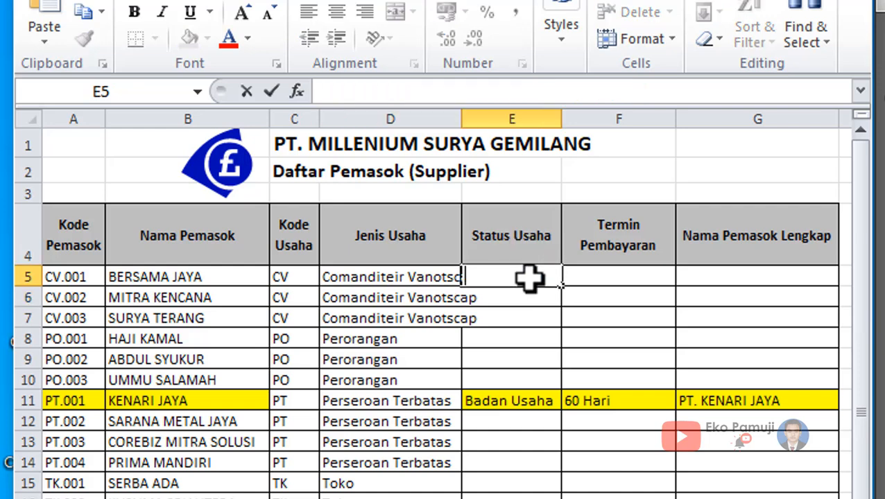
right_click(499, 279)
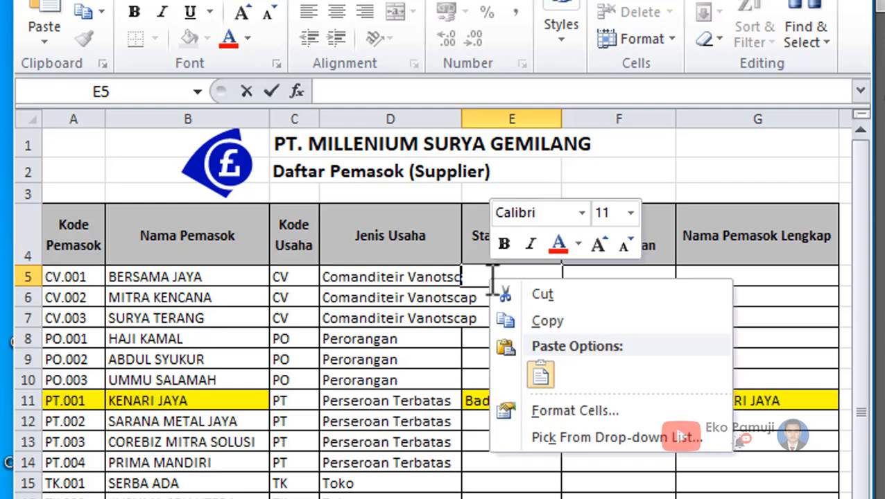
left_click(543, 378)
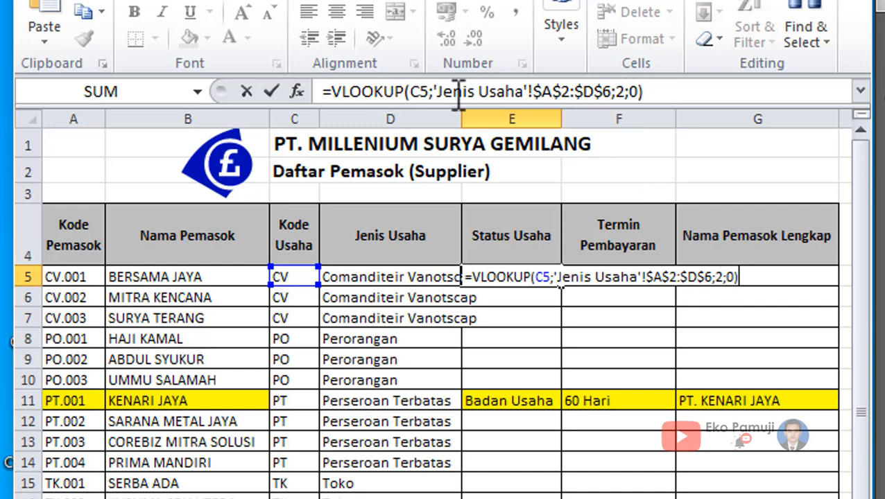
double_click(619, 92)
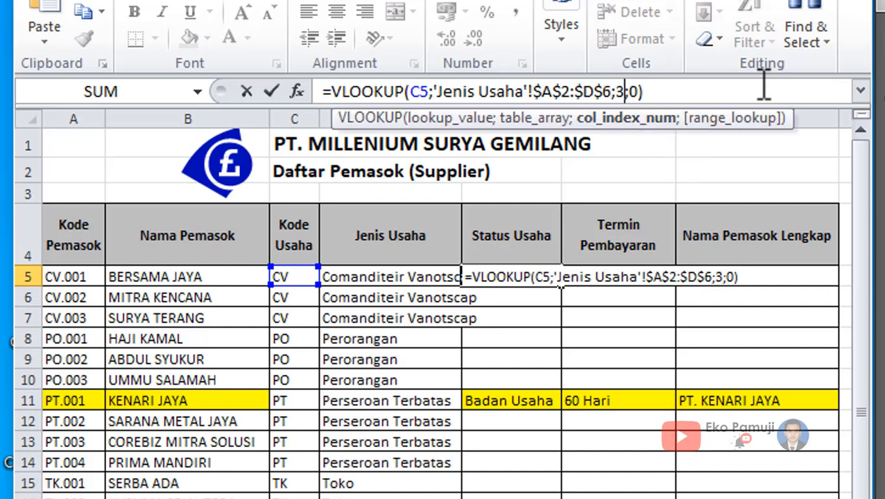
key("Return")
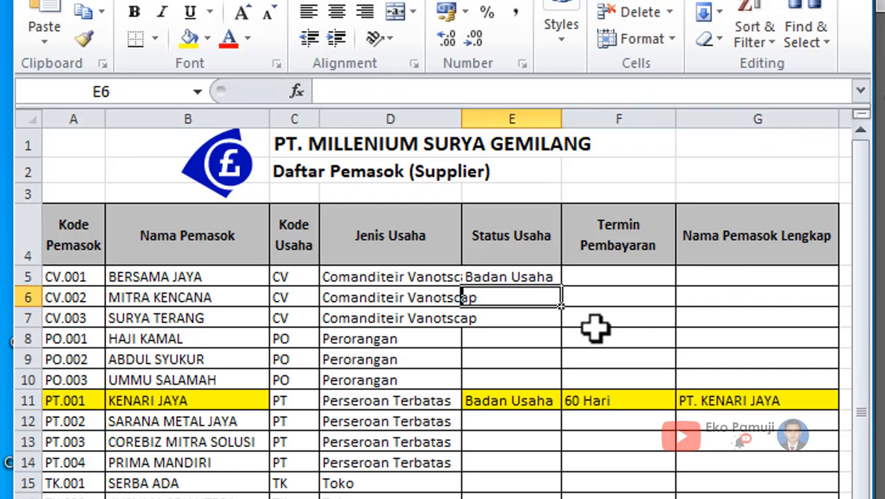
Fill the Status Usaha formula from E5 down through E17 and widen the Jenis Usaha column to fit its text.
left_click(534, 277)
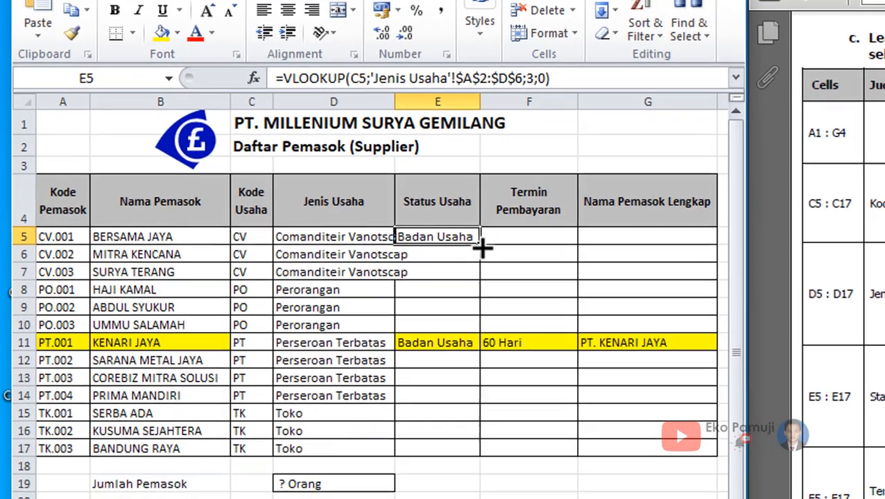
left_click_drag(562, 286, 465, 458)
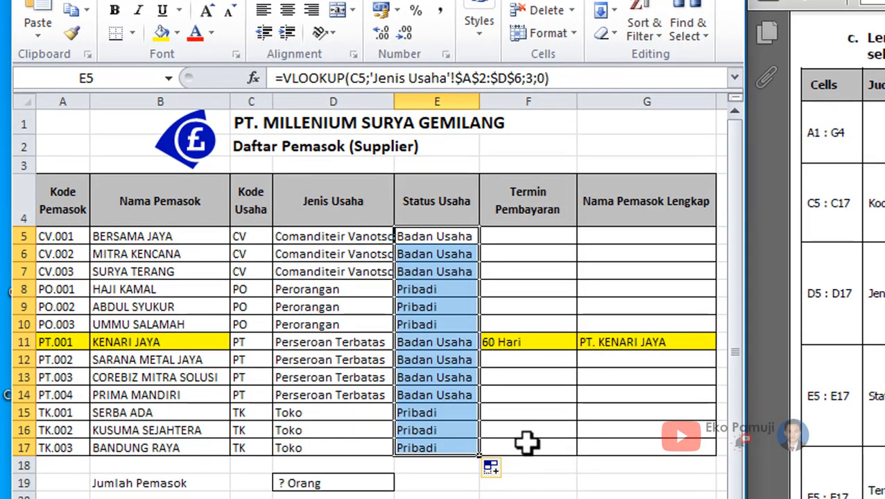
left_click(546, 431)
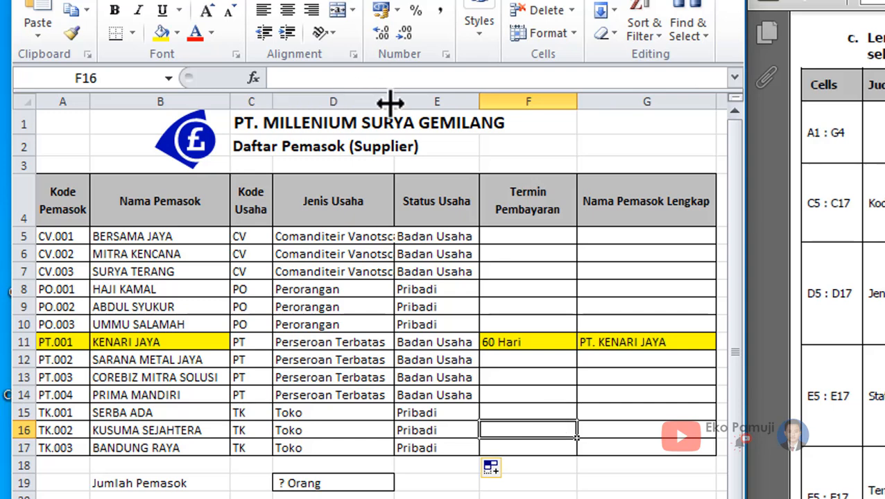
left_click_drag(393, 102, 419, 101)
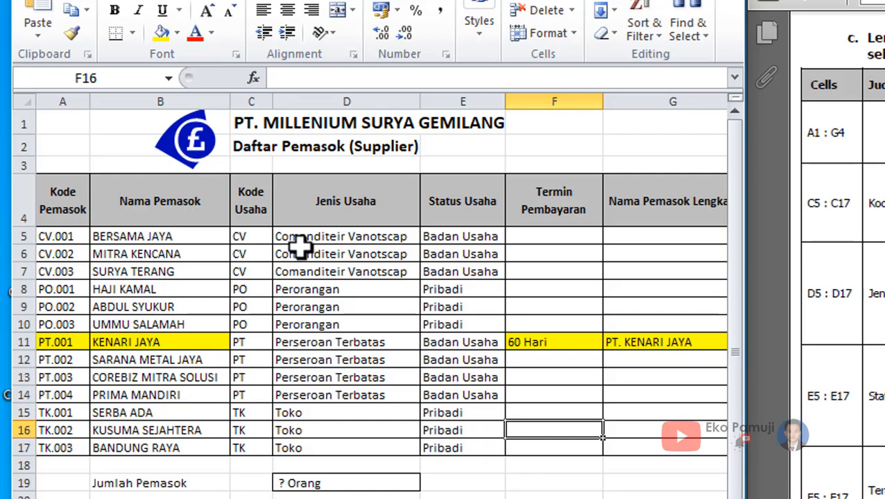
Copy the text of the VLOOKUP formula in E5 of the Status Usaha column, leaving that cell unaltered.
scroll(382, 298, "right", 1)
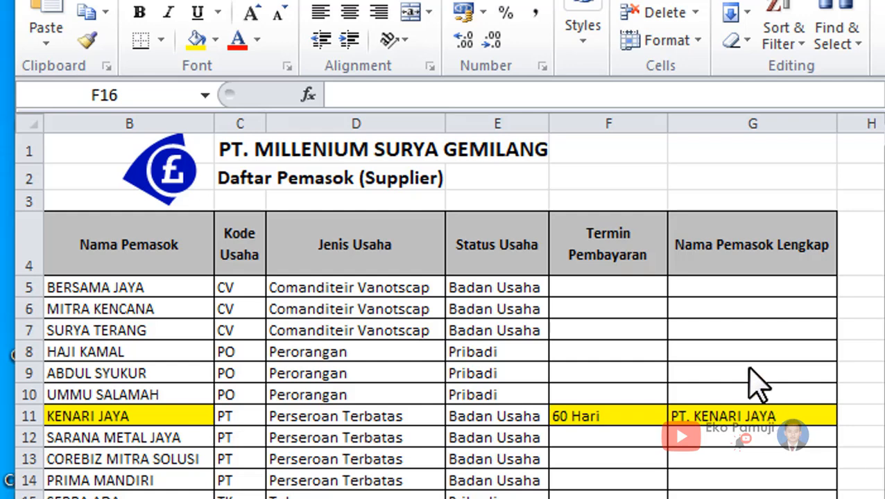
left_click(517, 291)
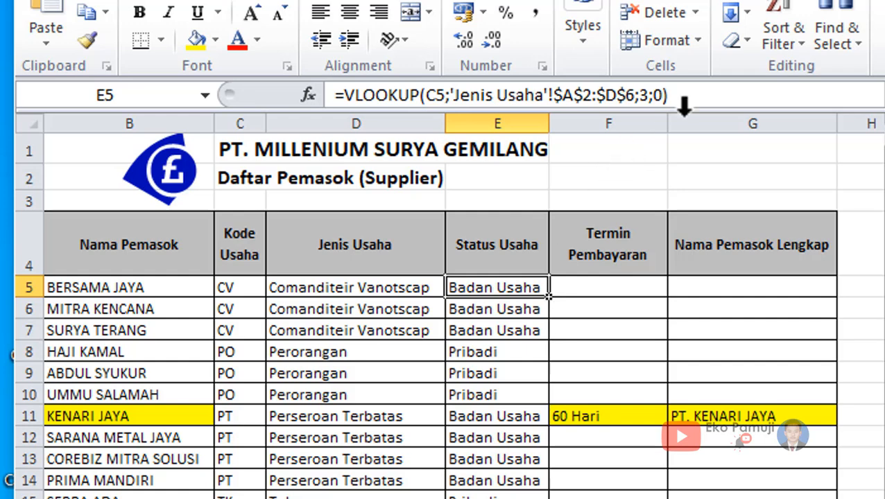
left_click_drag(699, 95, 303, 92)
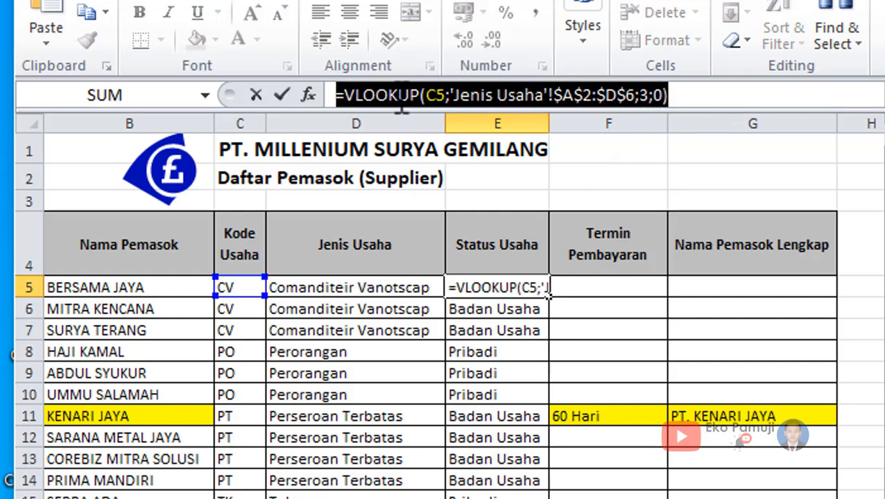
right_click(421, 97)
left_click(473, 141)
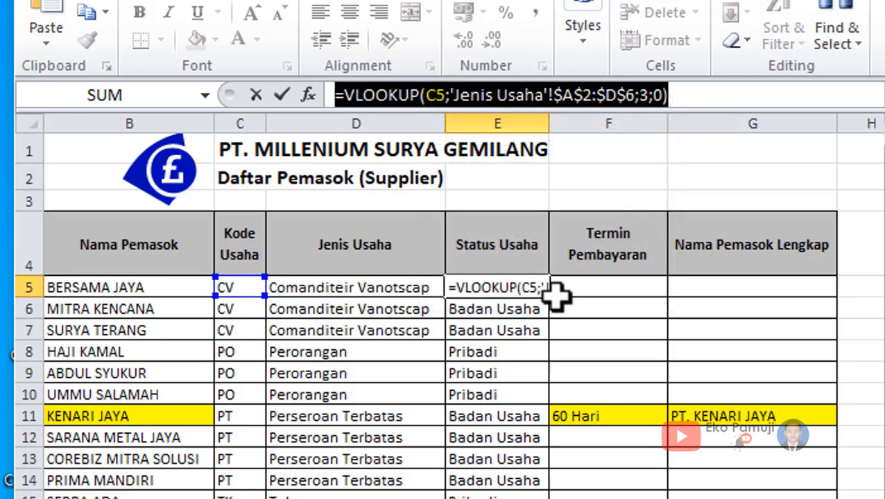
key("Return")
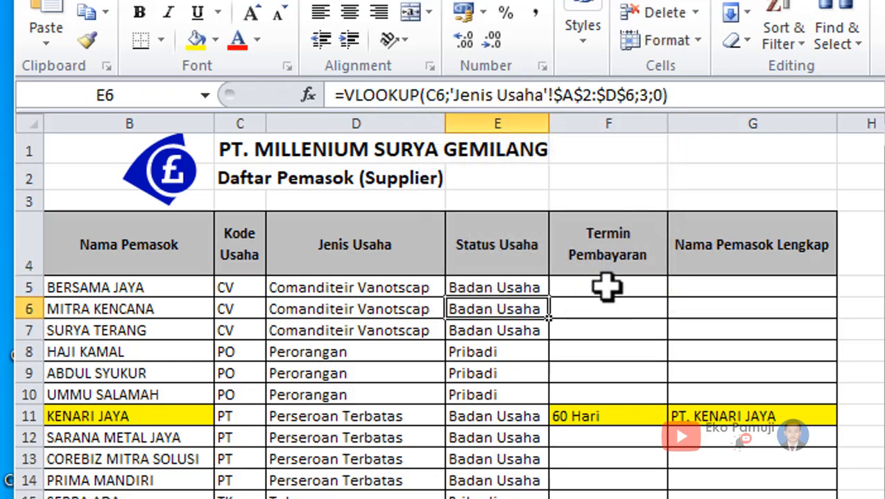
Paste the copied formula into F5 with column index 4, giving =VLOOKUP(C5;'Jenis Usaha'!$A$2:$D$6;4;0).
double_click(607, 287)
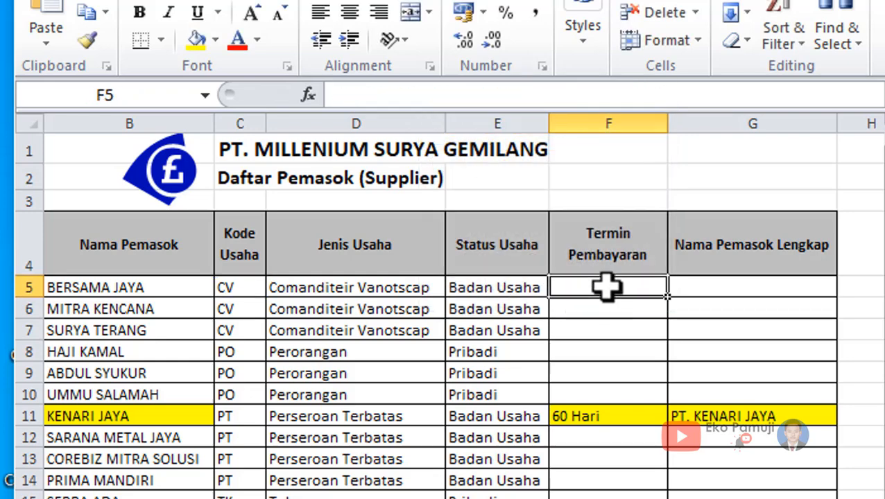
right_click(565, 287)
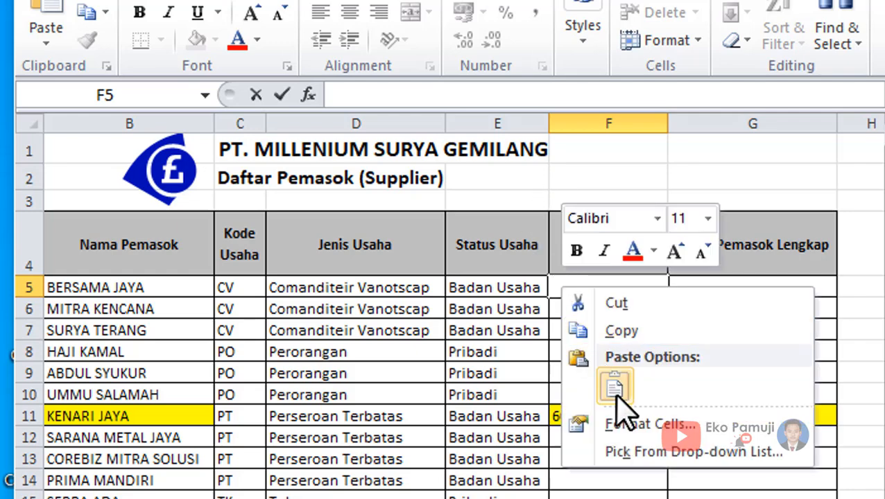
left_click(615, 392)
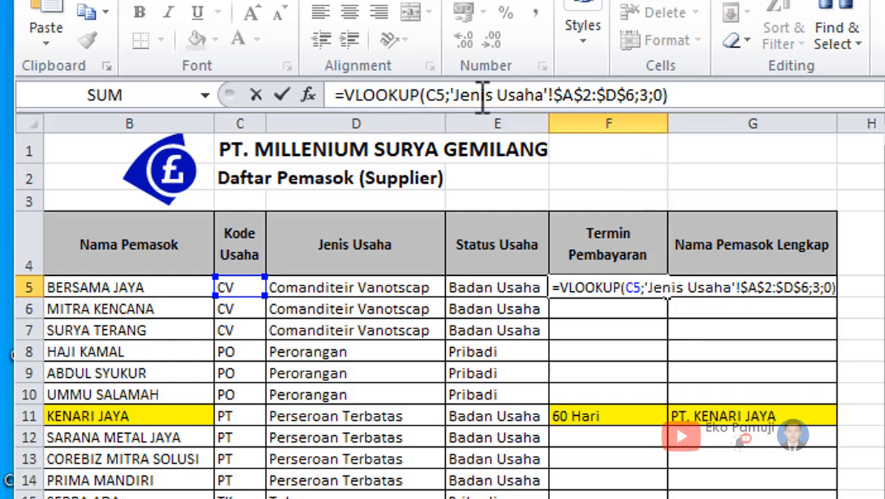
left_click(648, 95)
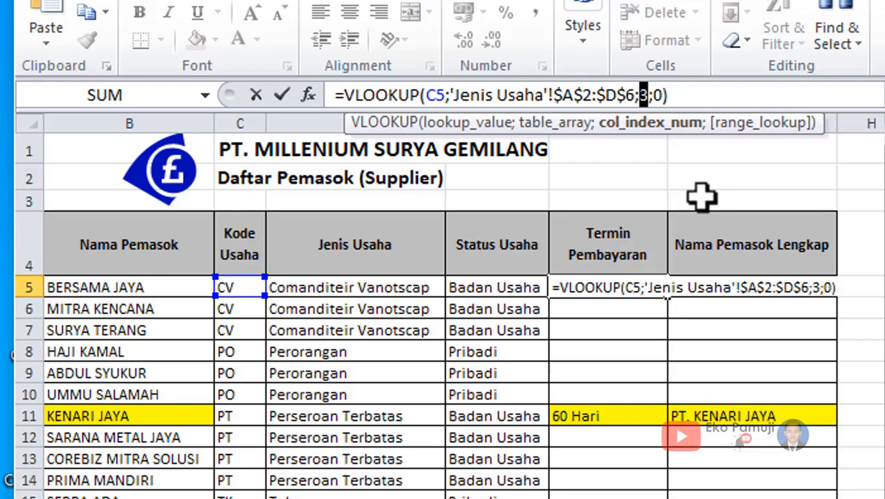
key("Return")
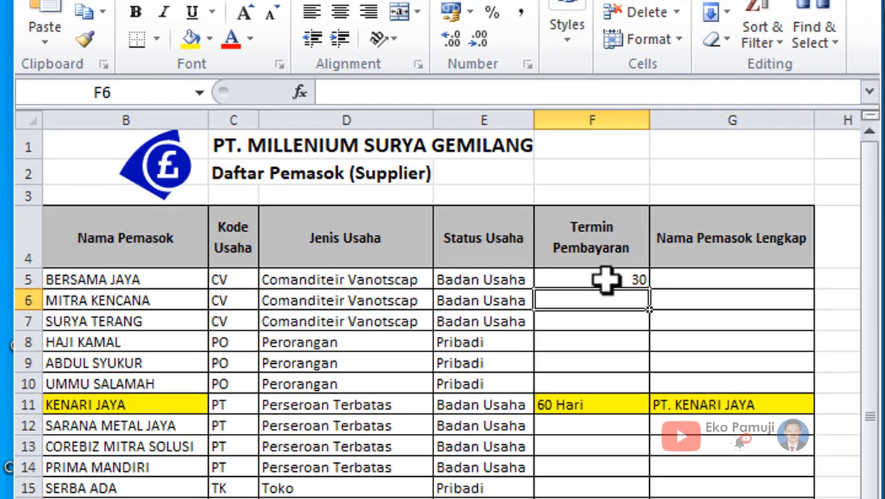
Fill the VLOOKUP formula from F5 down through F17 of the Termin Pembayaran column.
left_click(622, 287)
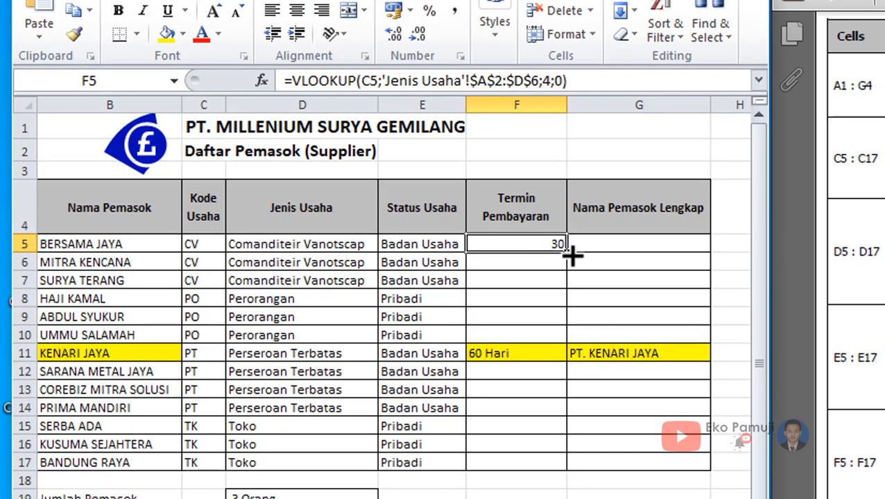
left_click_drag(575, 256, 571, 473)
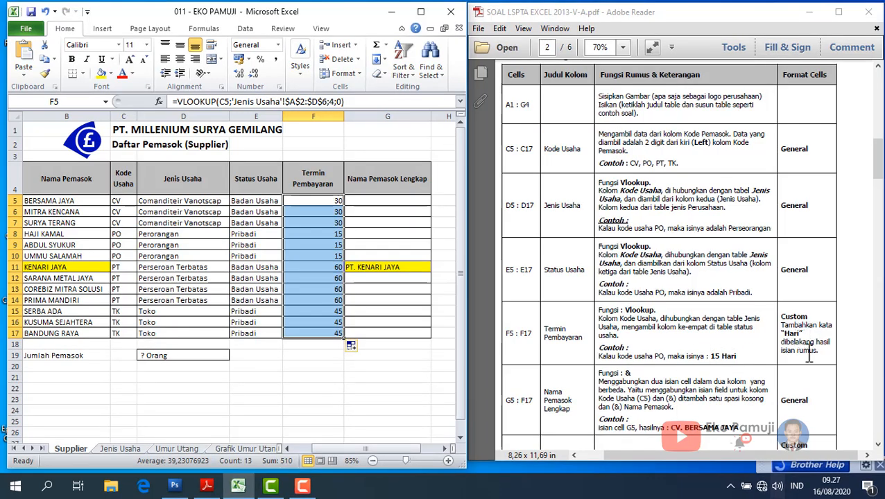
left_click(331, 204)
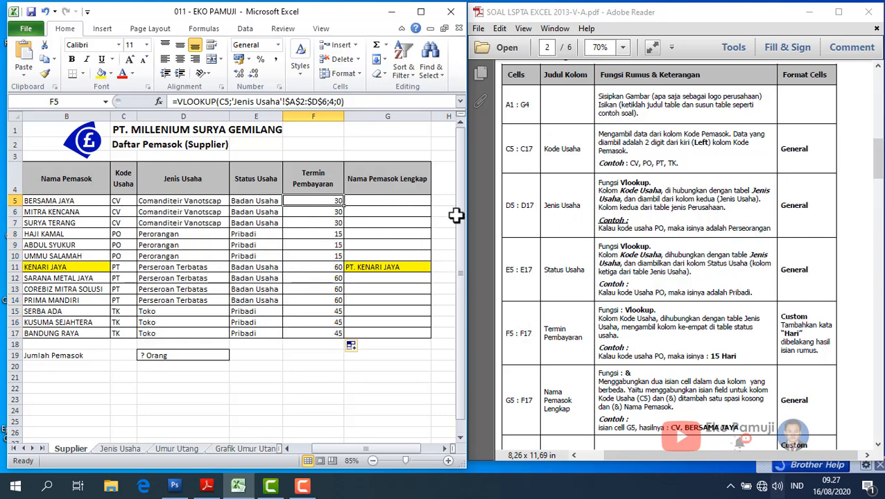
left_click_drag(710, 356, 736, 355)
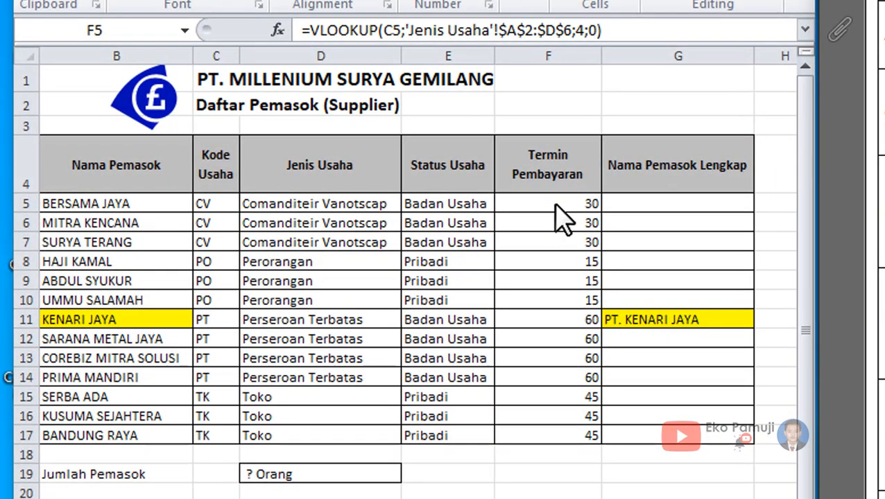
left_click_drag(573, 204, 566, 435)
left_click(706, 259)
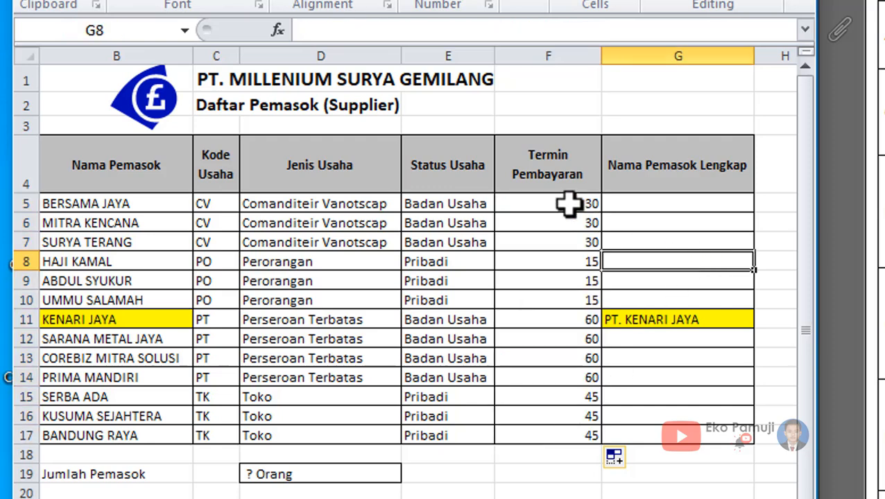
Apply the custom number format General" Hari" to the Termin Pembayaran values in F5:F17.
left_click(567, 203)
left_click_drag(567, 203, 567, 435)
right_click(571, 253)
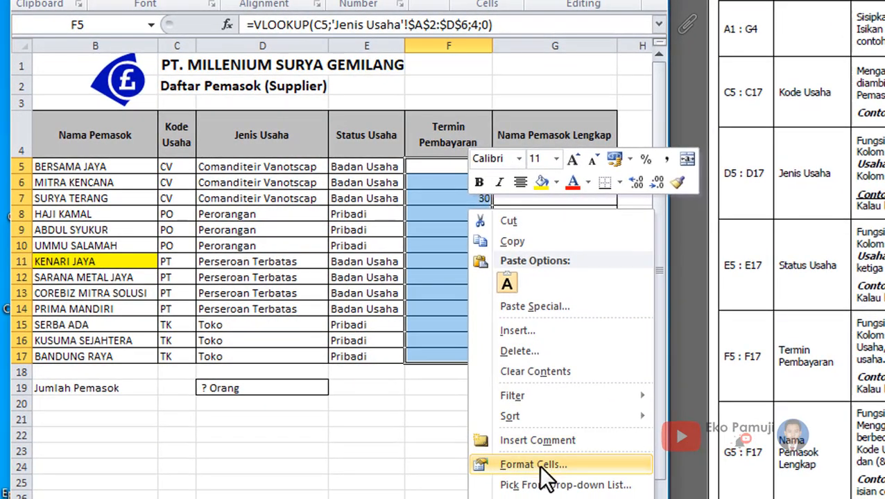
left_click(542, 466)
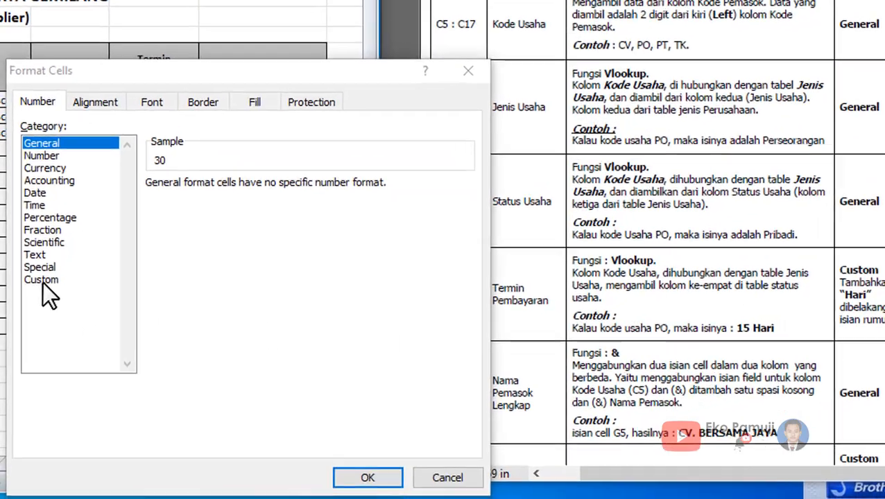
left_click(34, 302)
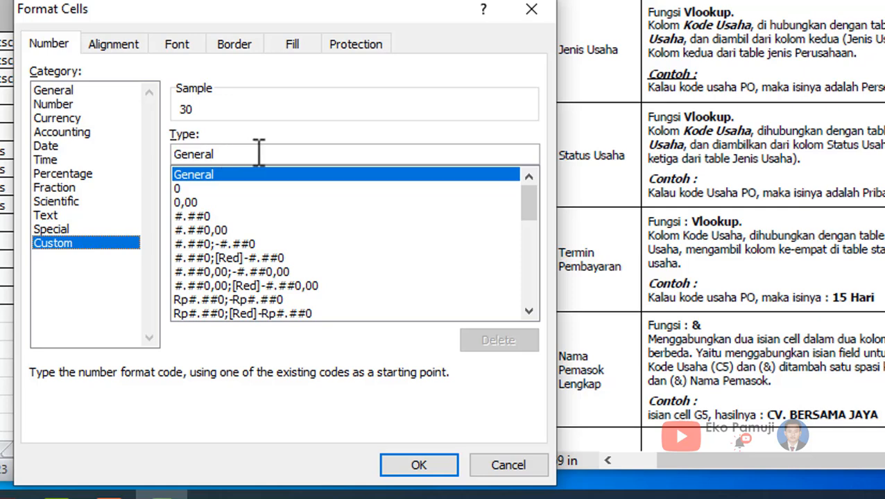
left_click(258, 152)
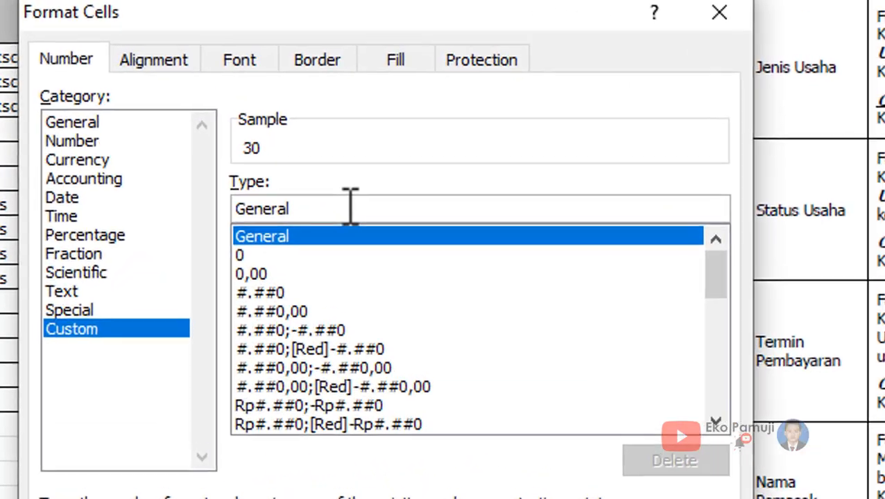
type("\"Ha")
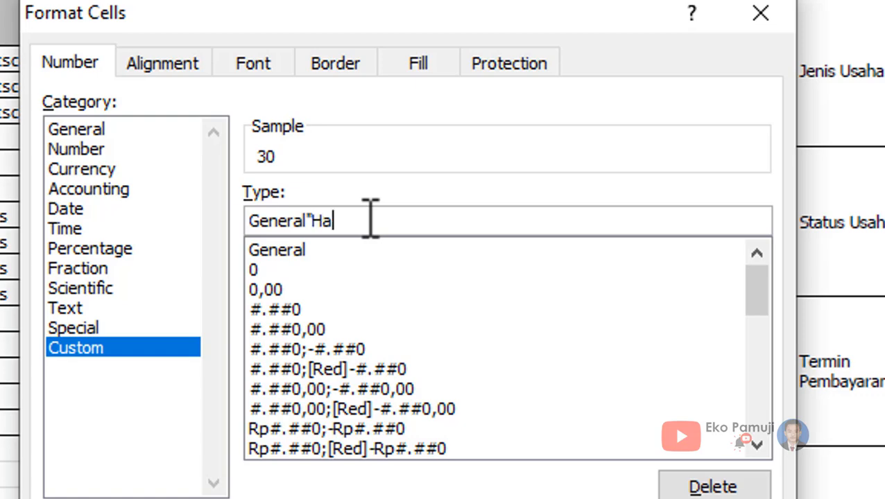
type("ri\"")
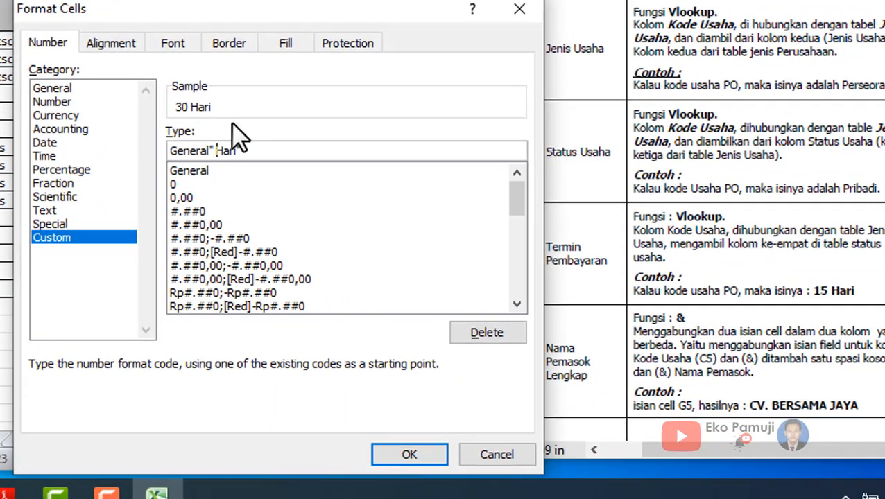
left_click(430, 457)
left_click(278, 319)
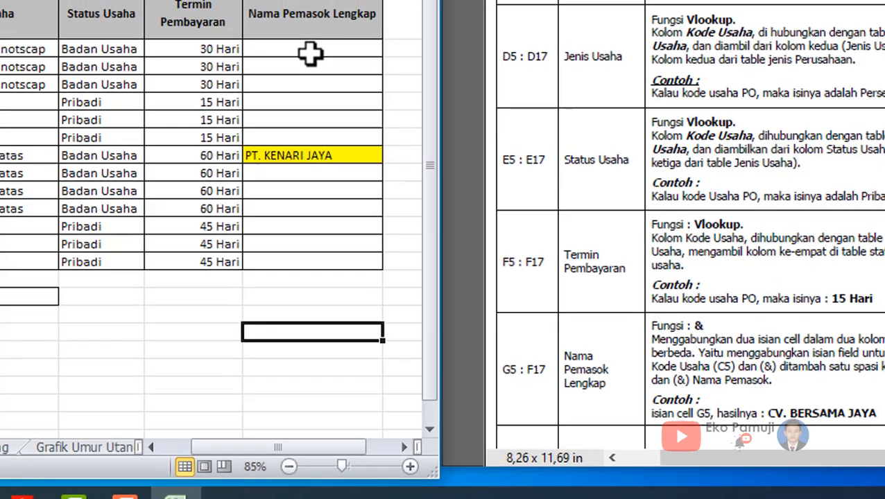
Enter the formula =C5&B5 in G5 of the Nama Pemasok Lengkap column to join the business code and supplier name.
key("alt+Tab")
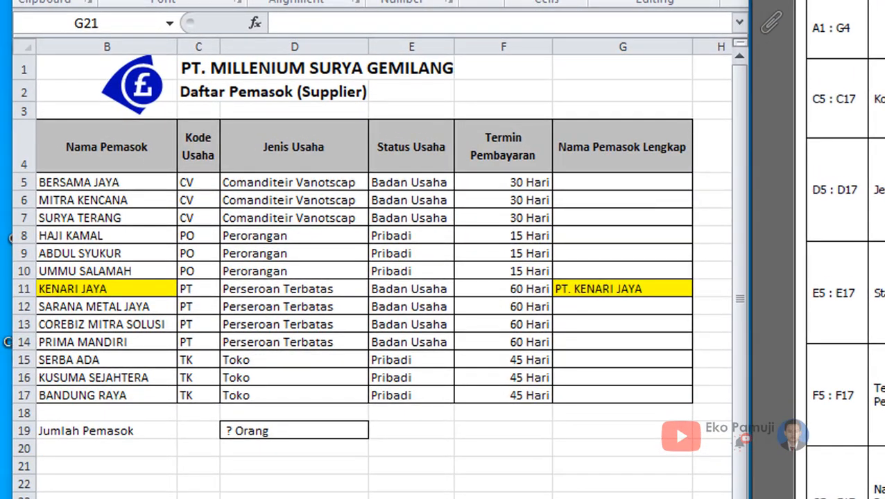
scroll(846, 278, "down", 1)
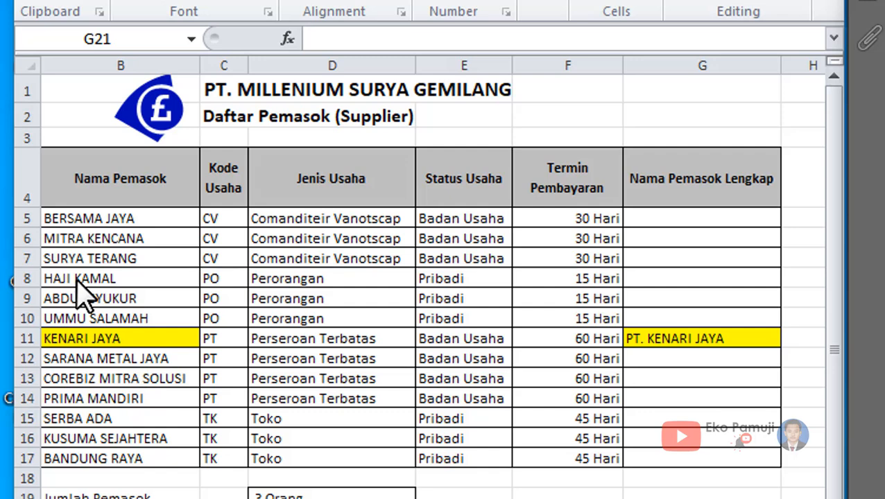
left_click(642, 220)
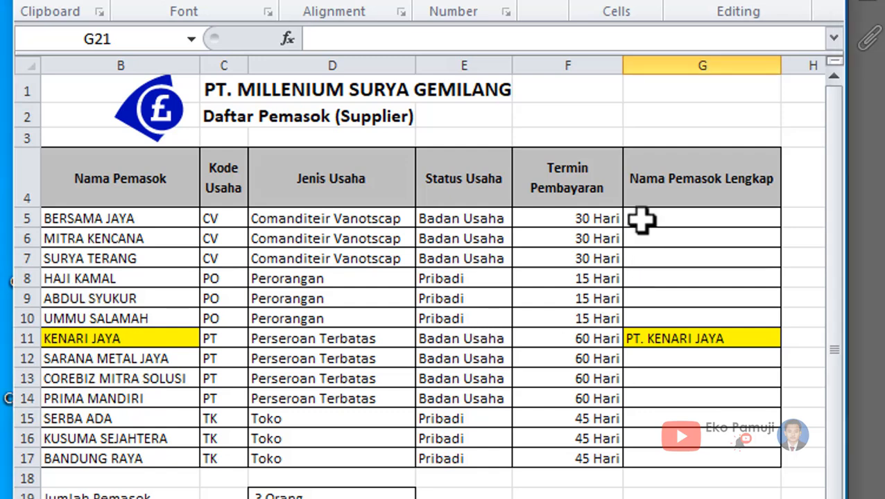
left_click(642, 220)
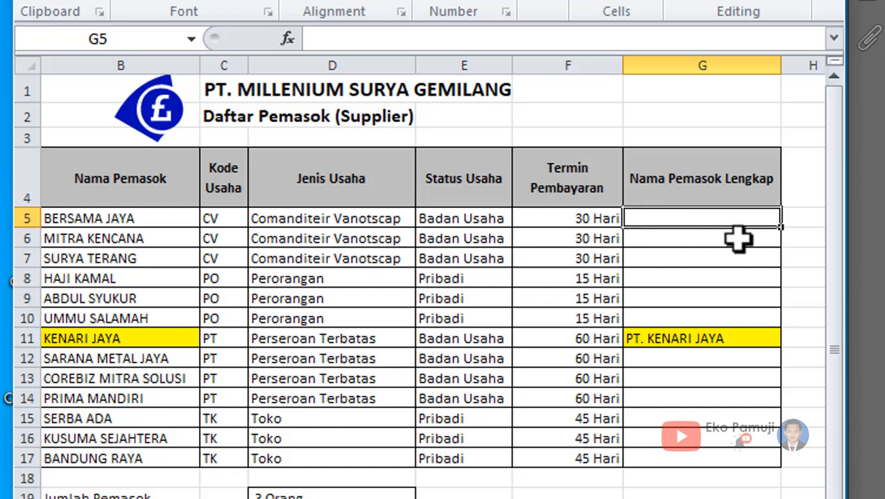
type("=")
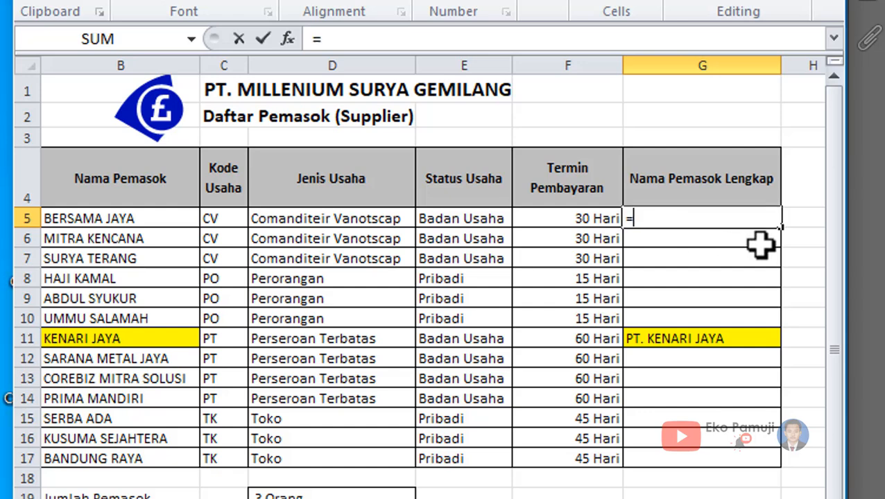
left_click(220, 219)
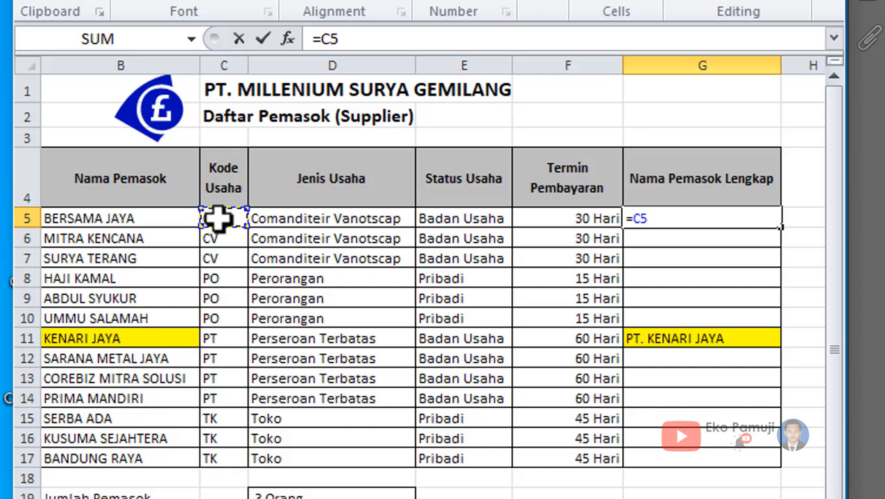
type("&")
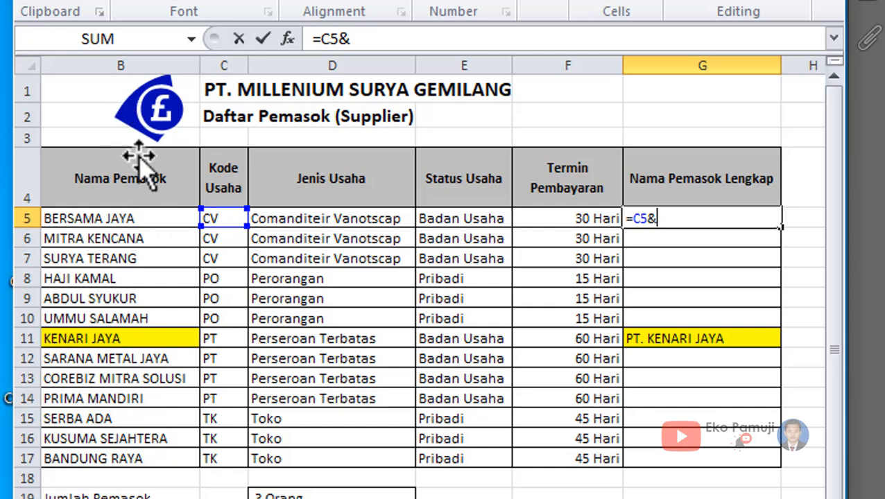
left_click(132, 217)
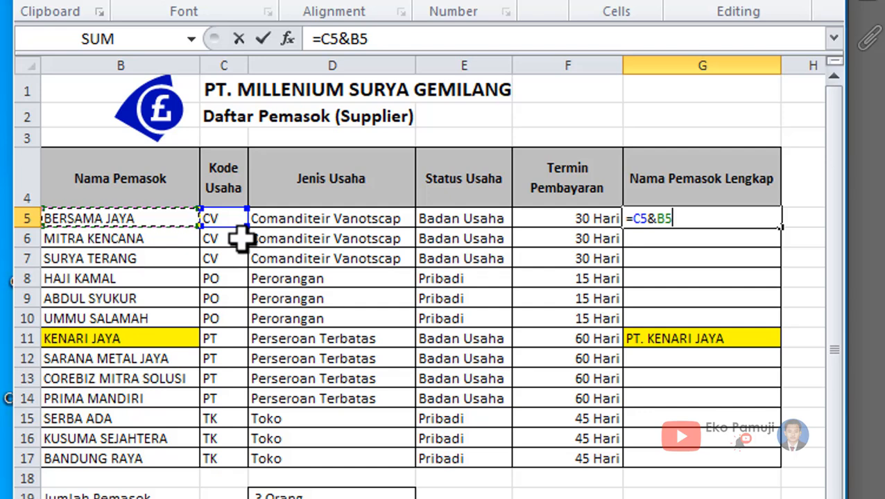
key("Return")
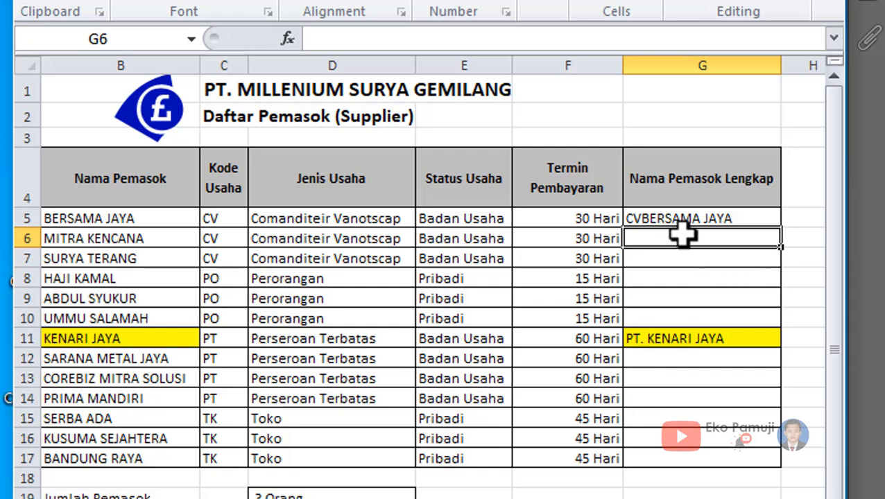
Insert a space between code and name in the G5 formula, making it =C5&" "&B5.
left_click(729, 219)
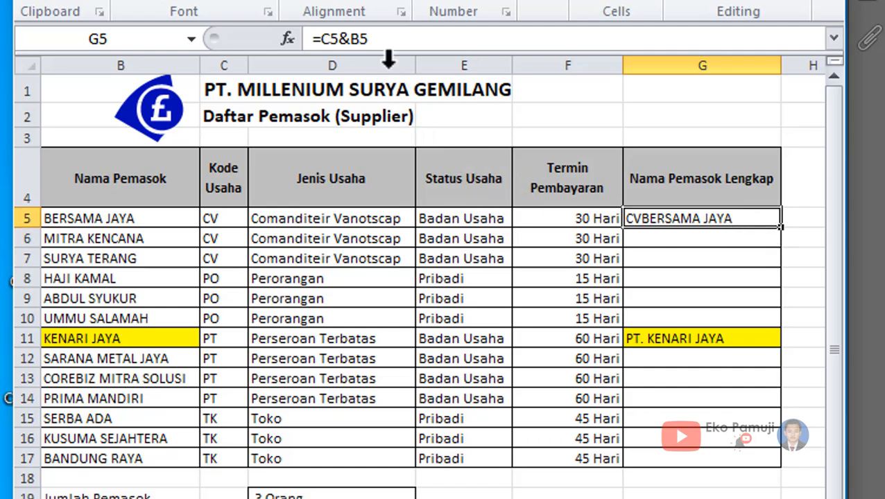
left_click(352, 39)
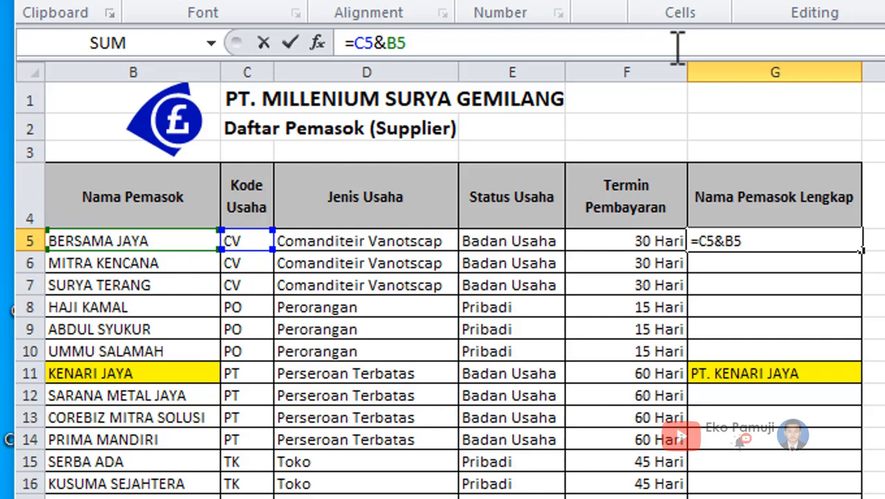
type("\"")
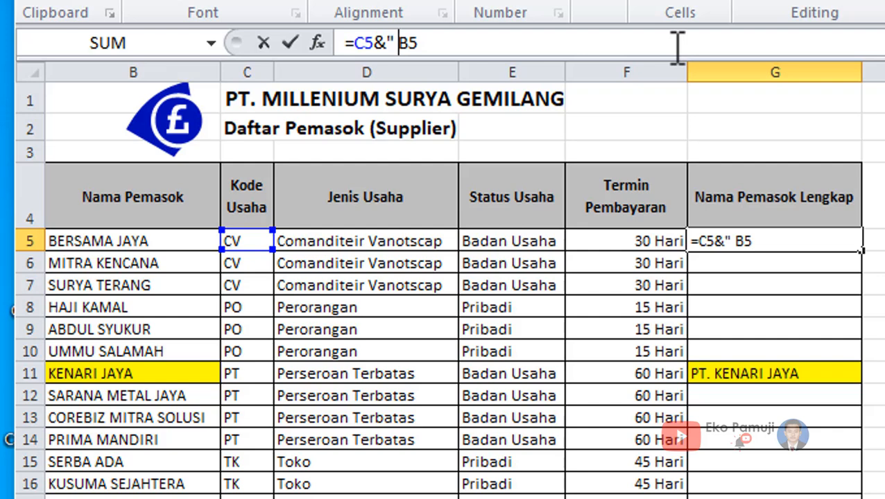
type(" \"")
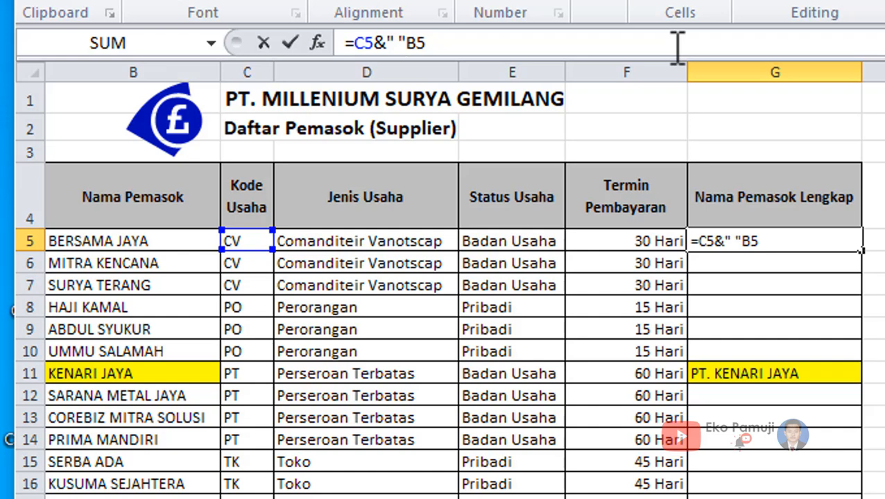
type("&")
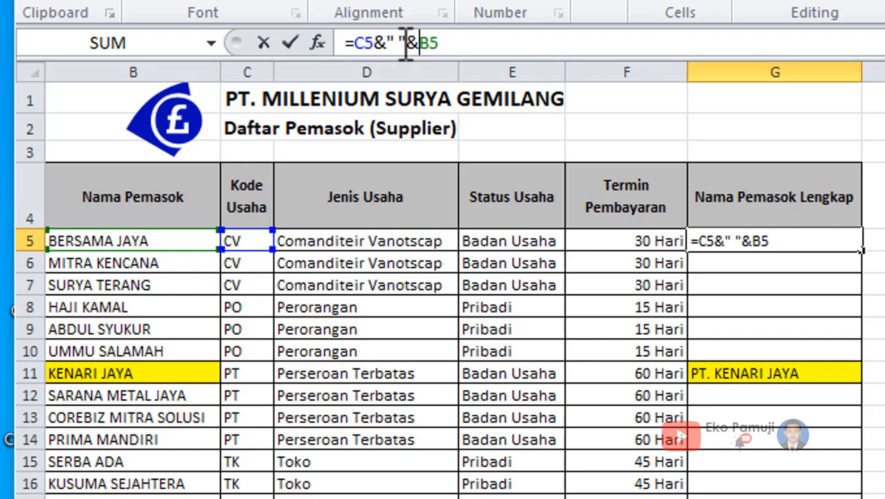
left_click(481, 46)
key("Return")
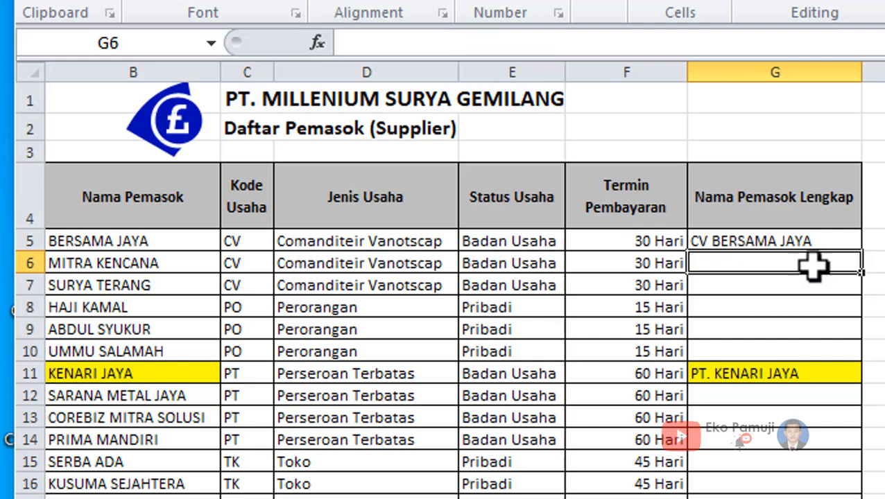
Fill the G5 formula down through G17 of the Nama Pemasok Lengkap column.
left_click(808, 240)
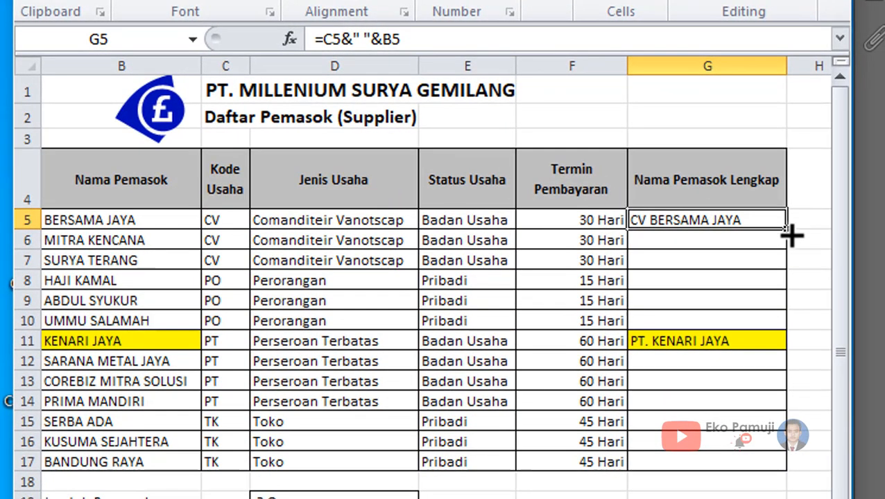
left_click_drag(864, 252, 863, 369)
left_click_drag(787, 337, 774, 470)
left_click(714, 497)
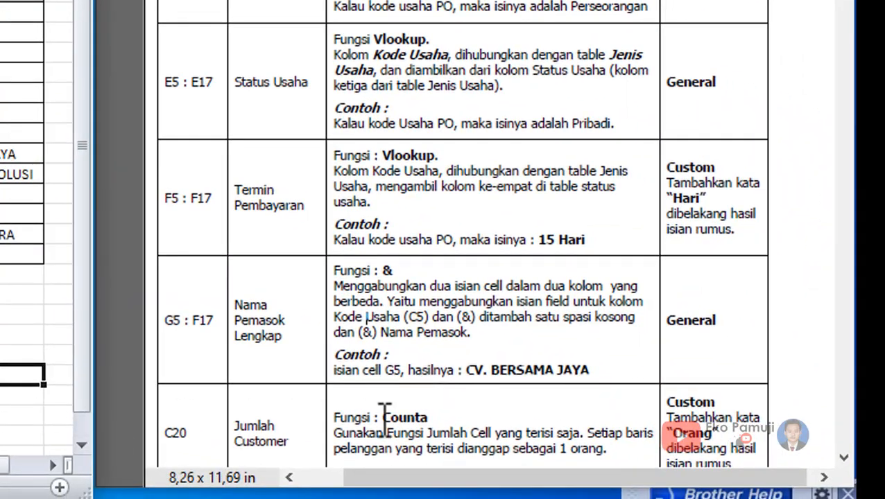
Read the assignment's Counta instruction in the PDF and check the count of filled Nama Pemasok cells B5:B17 in the workbook.
left_click(425, 427)
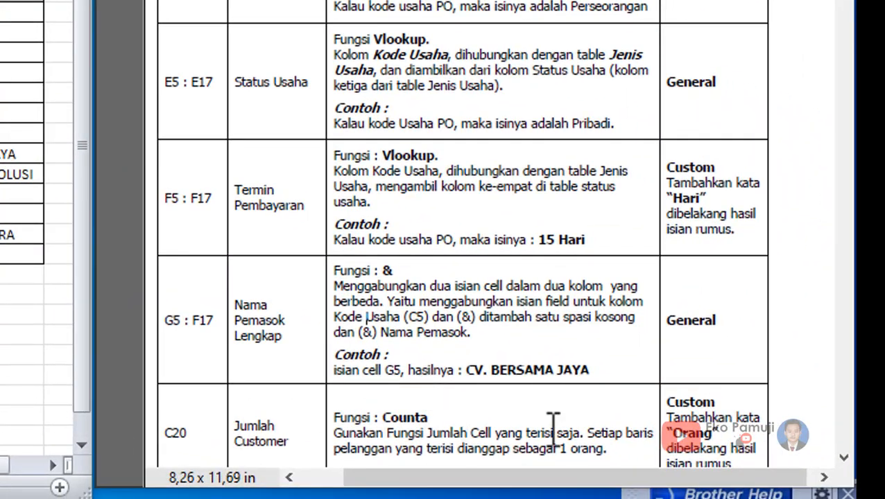
scroll(552, 425, "down", 2)
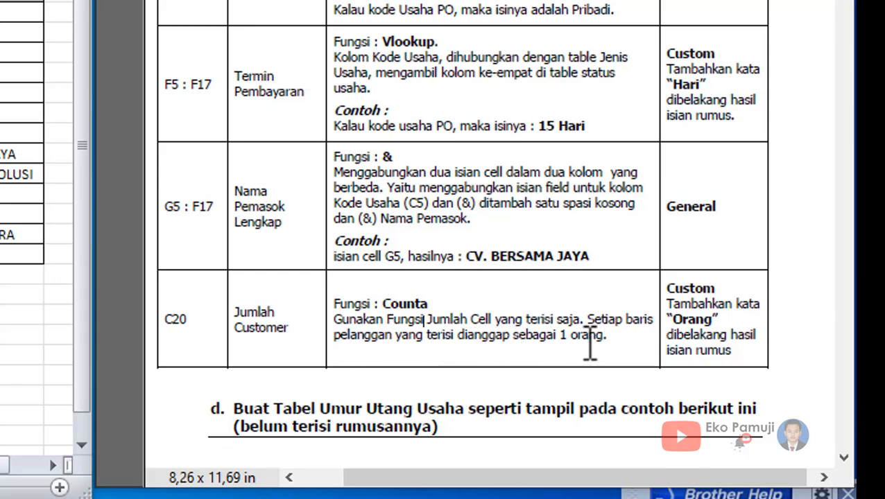
left_click_drag(425, 475, 317, 475)
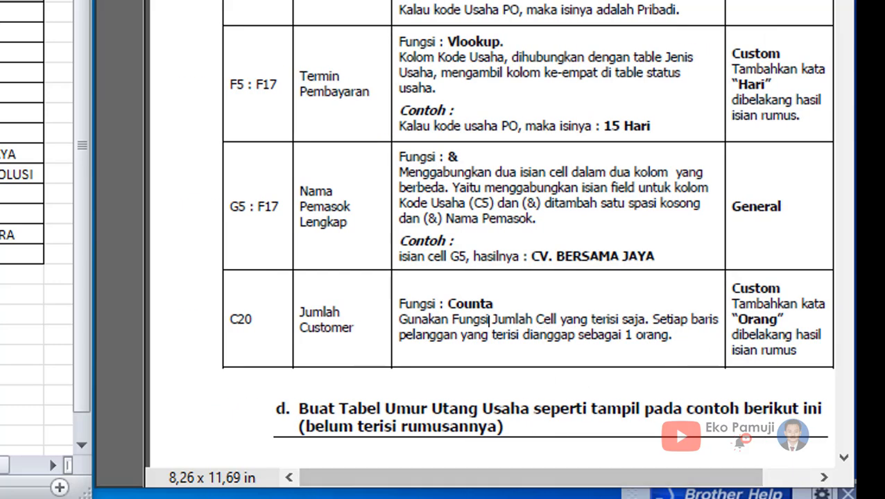
left_click(350, 470)
scroll(451, 277, "left", 1)
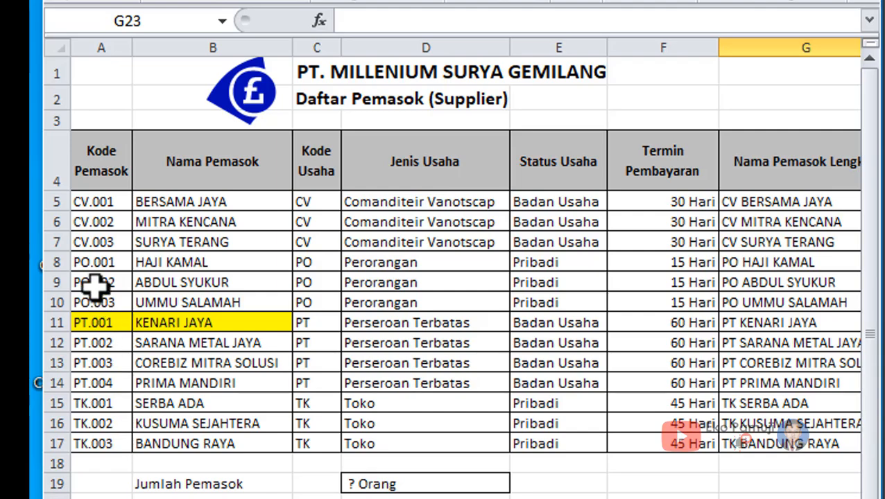
left_click_drag(169, 203, 173, 444)
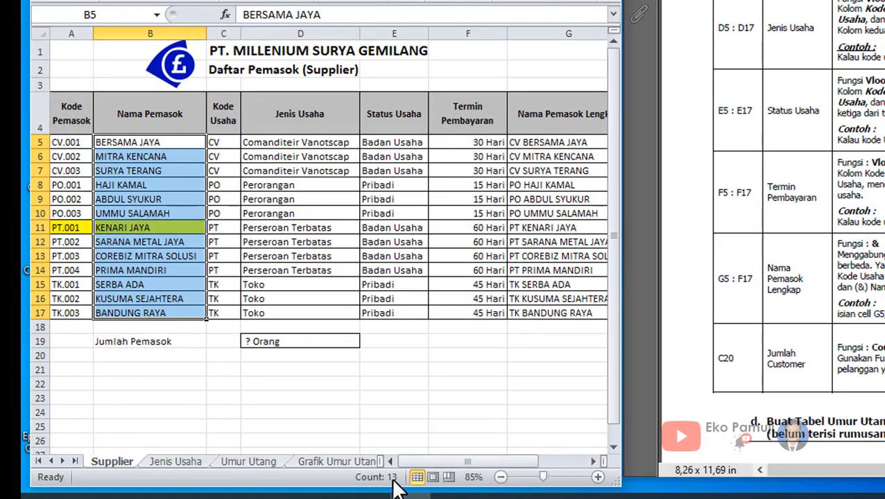
left_click(396, 355)
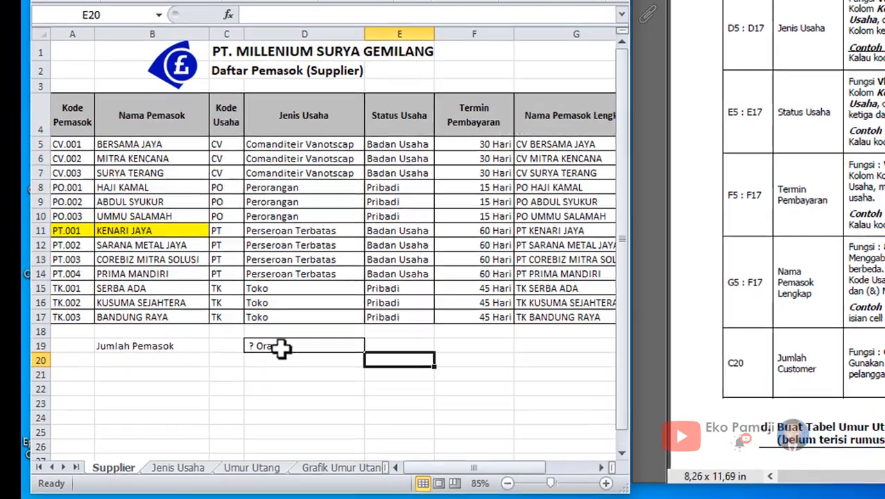
Replace the placeholder in D19 beside Jumlah Pemasok with the formula =COUNTA(B5:B17).
left_click(282, 343)
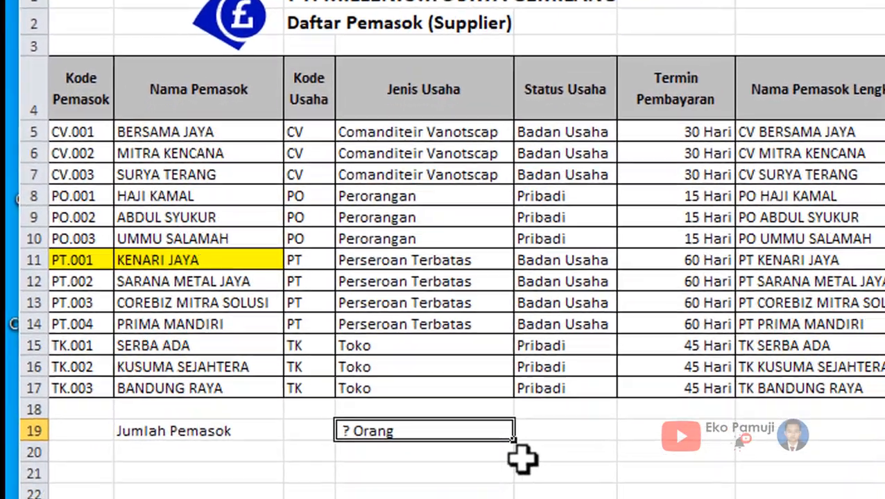
type("=count")
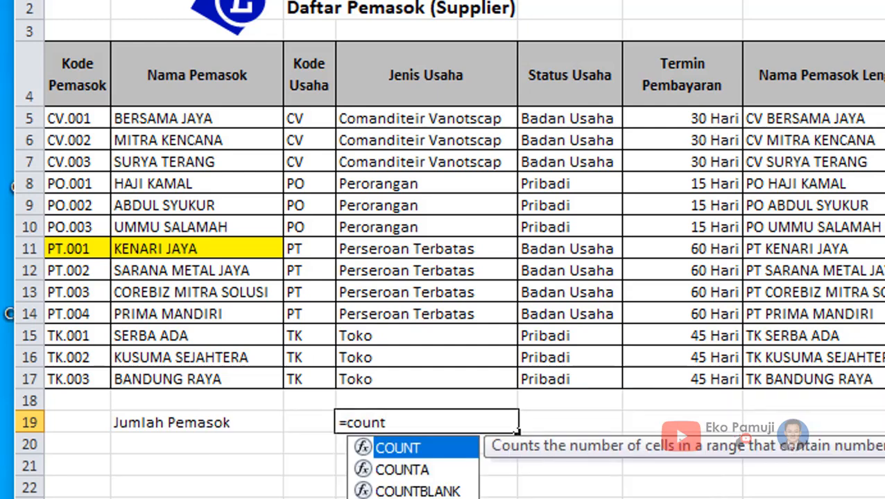
double_click(402, 470)
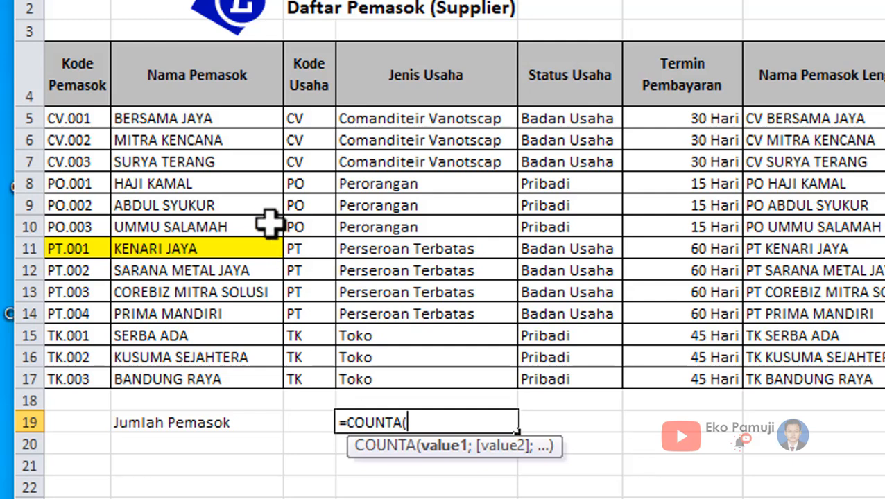
left_click_drag(207, 118, 184, 375)
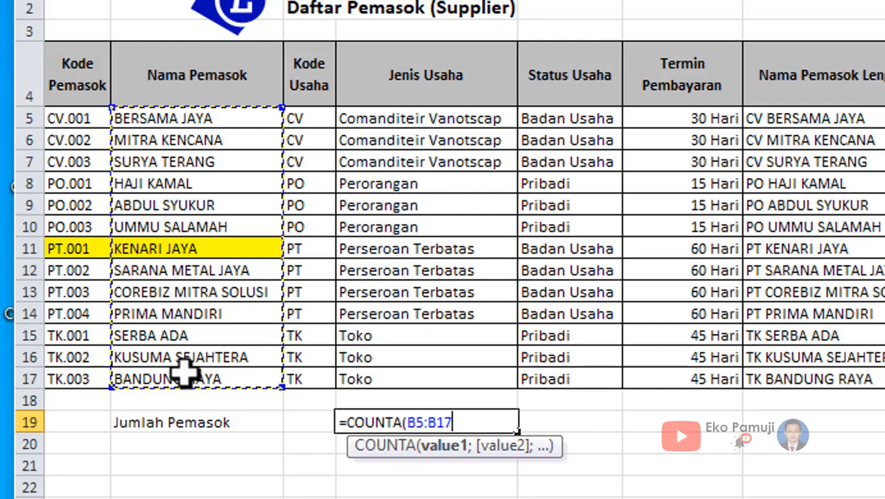
type(")")
key("Return")
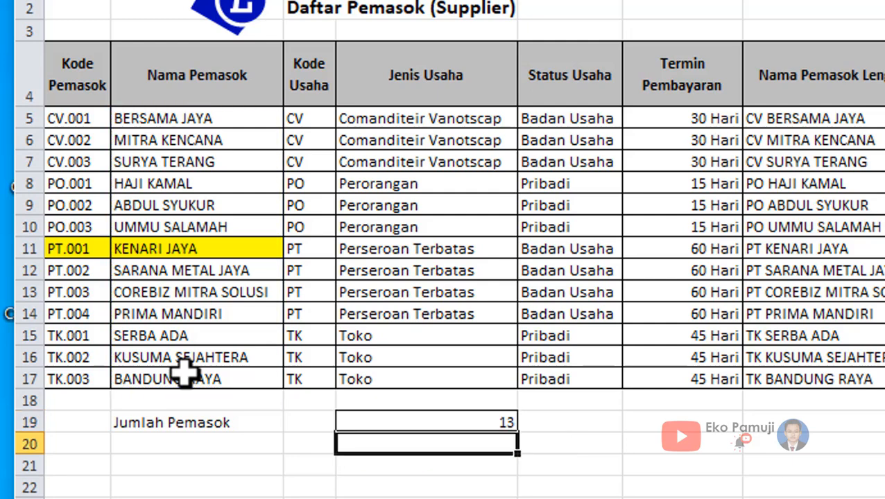
Apply the custom number format General" Orang" to the Jumlah Pemasok result in D19.
left_click(459, 421)
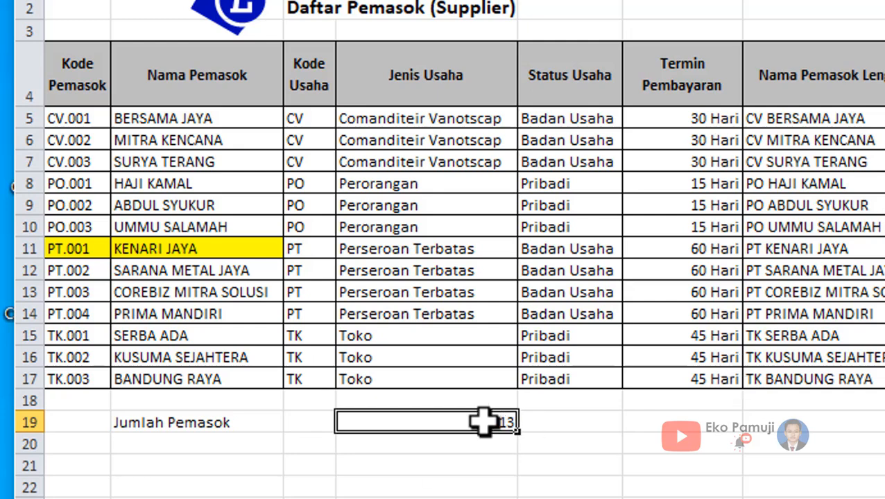
right_click(488, 421)
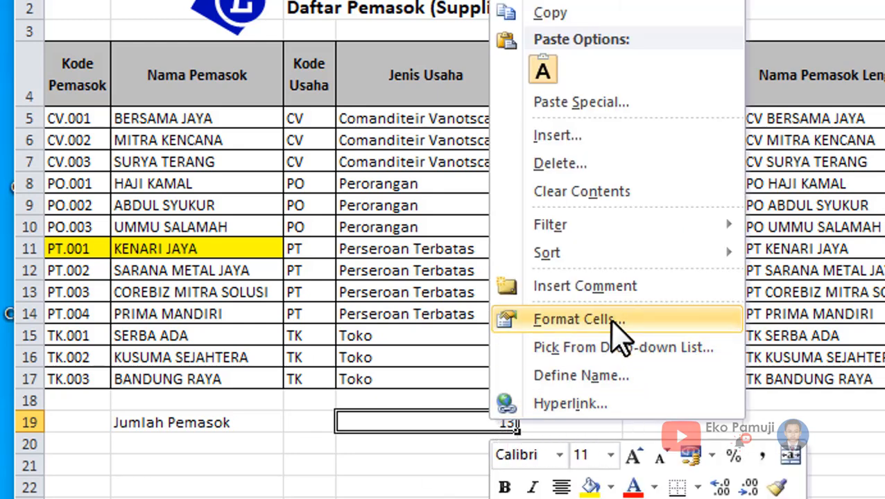
left_click(611, 320)
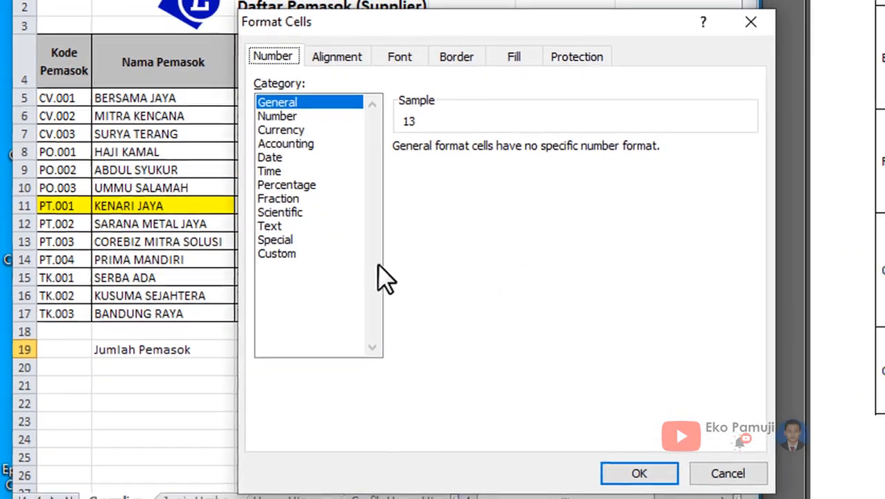
left_click(282, 254)
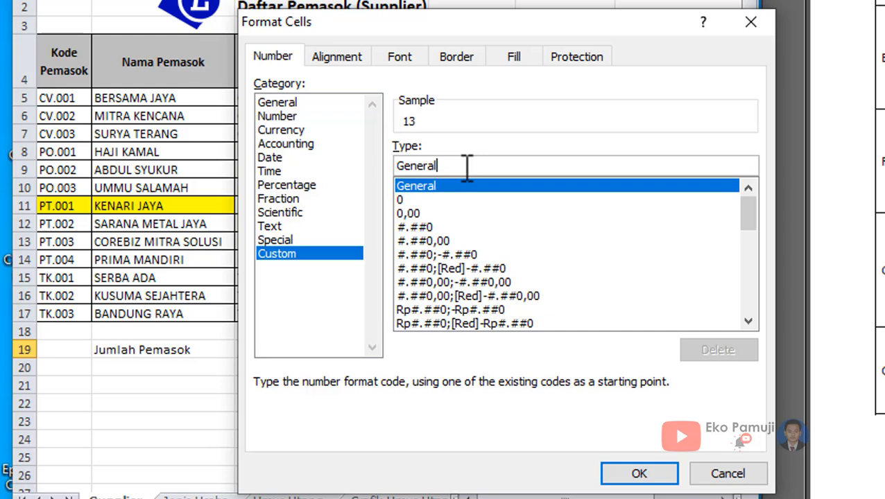
type("\"")
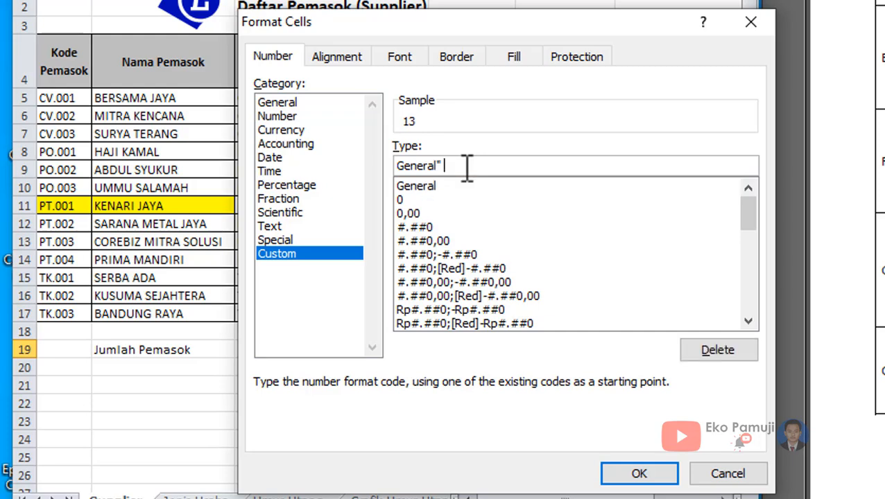
type(" Orang\"")
left_click(638, 477)
left_click(505, 437)
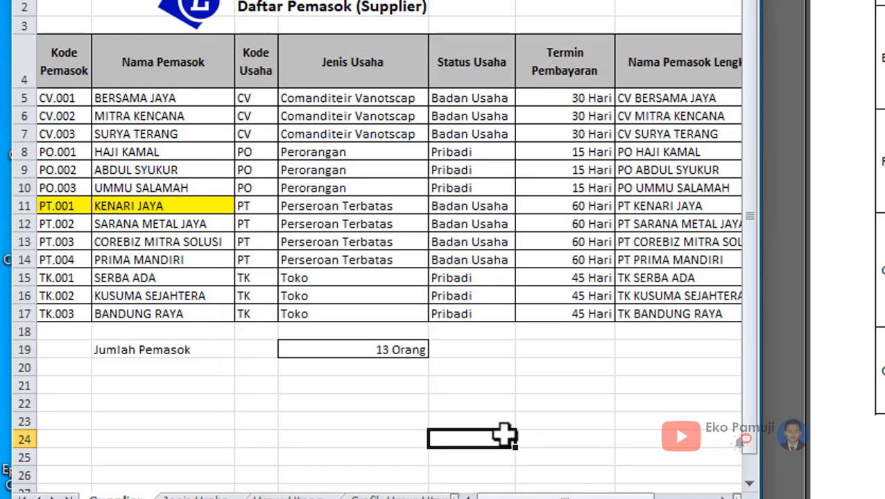